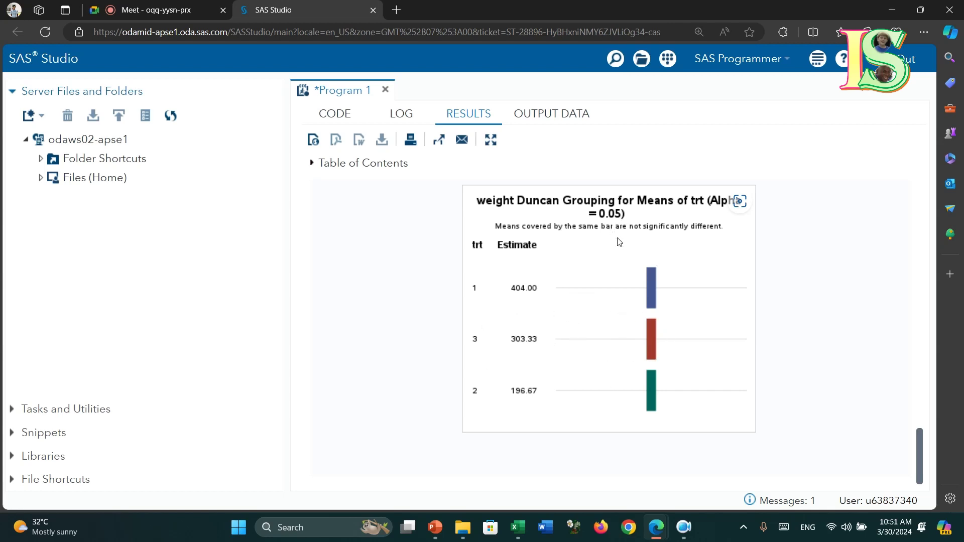
- Examine the SAS results for weight, including the ANOVA tables, the distribution plot and the Duncan grouping of the trt means
{"action": "left_click_drag", "start_coordinate": [625, 214], "coordinate": [622, 215]}
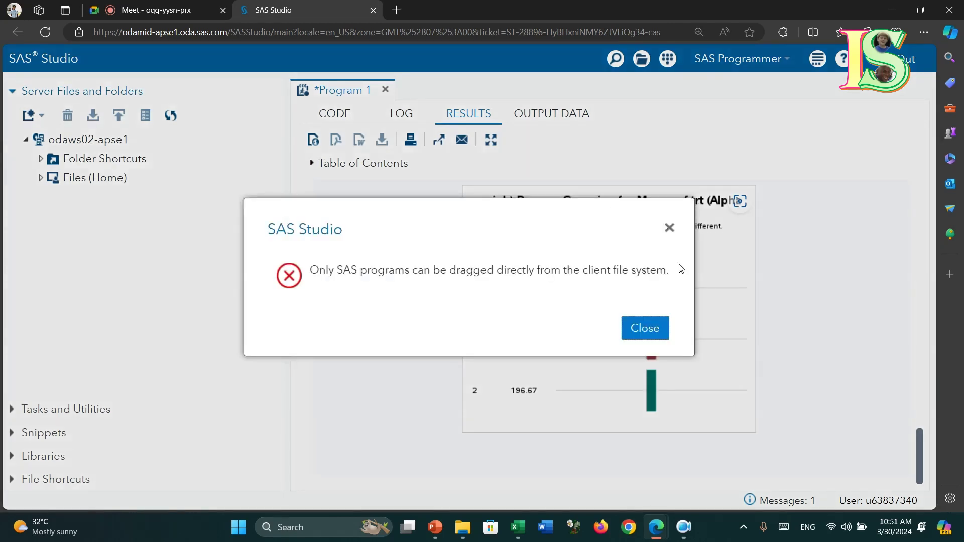
{"action": "left_click", "coordinate": [668, 227]}
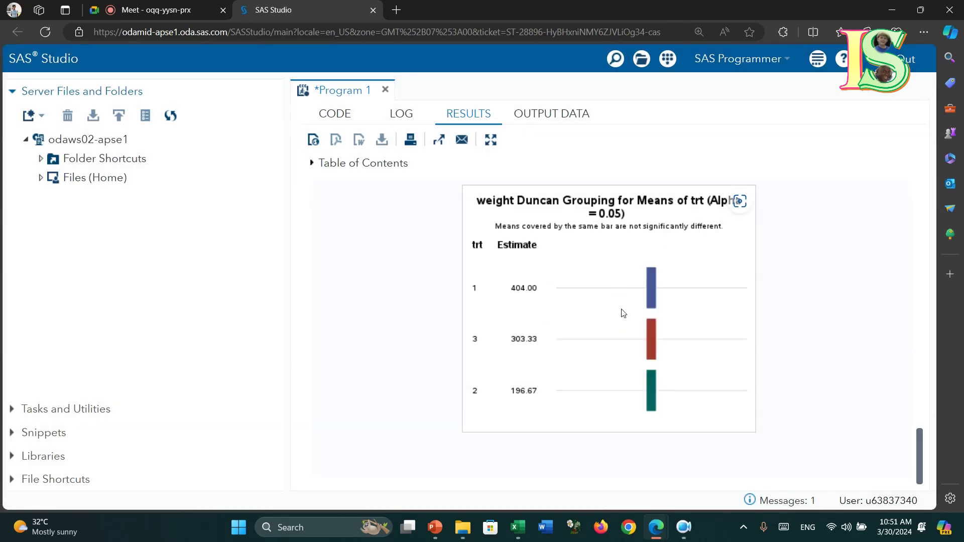
{"action": "scroll", "coordinate": [623, 313], "scroll_direction": "up", "scroll_amount": 15}
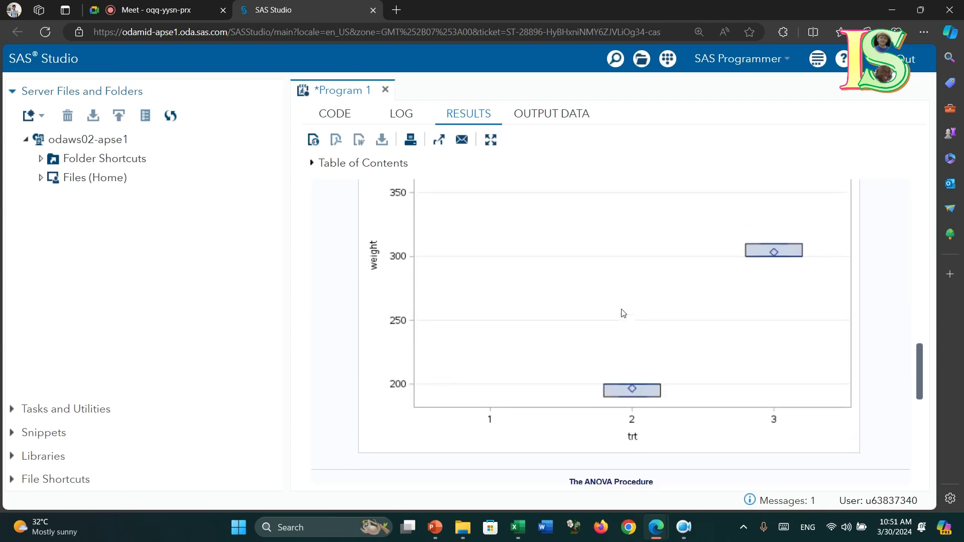
{"action": "scroll", "coordinate": [622, 313], "scroll_direction": "up", "scroll_amount": 1}
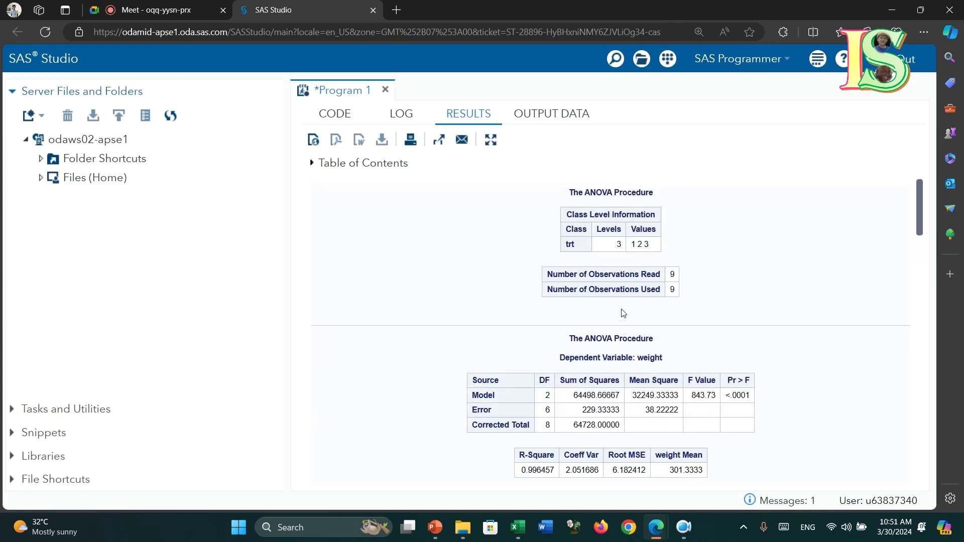
{"action": "scroll", "coordinate": [622, 313], "scroll_direction": "down", "scroll_amount": 10}
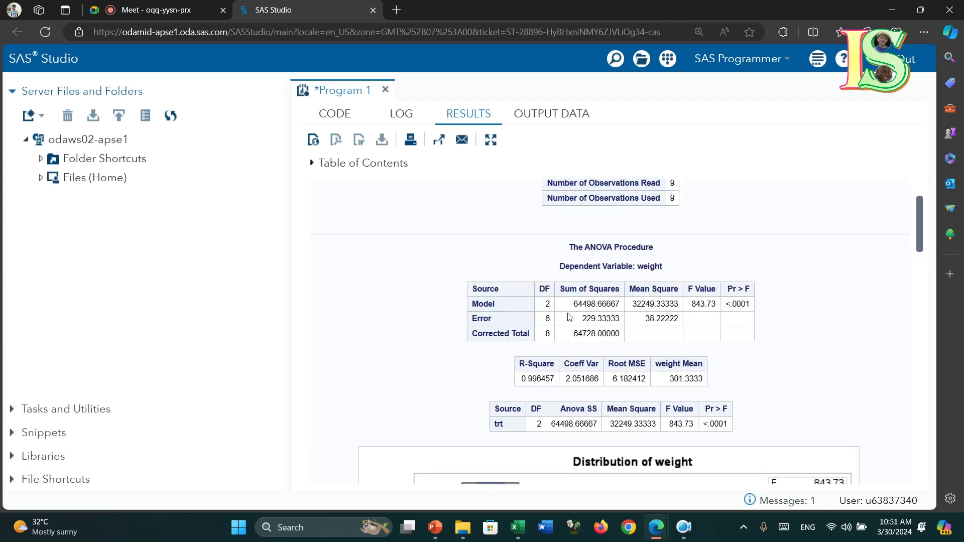
{"action": "scroll", "coordinate": [627, 314], "scroll_direction": "down", "scroll_amount": 9}
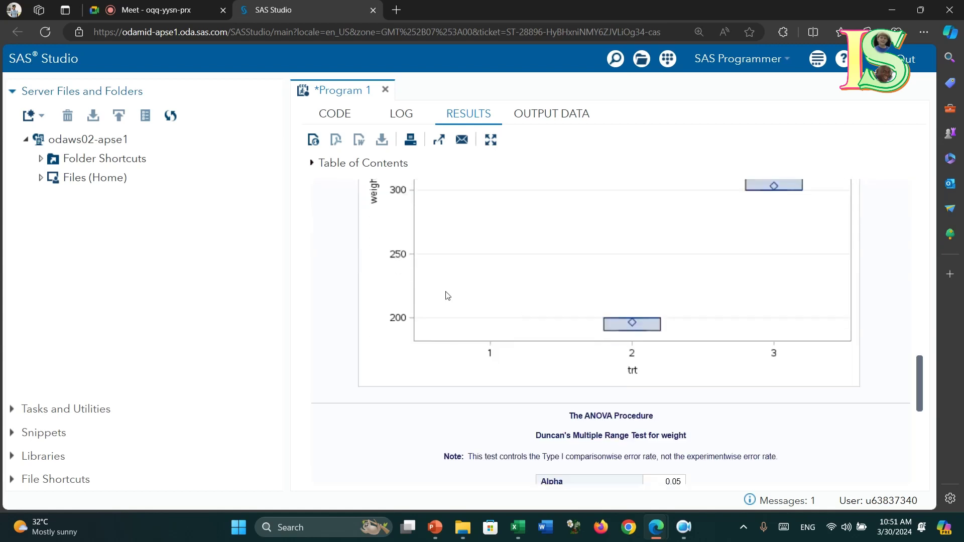
{"action": "scroll", "coordinate": [610, 333], "scroll_direction": "down", "scroll_amount": 9}
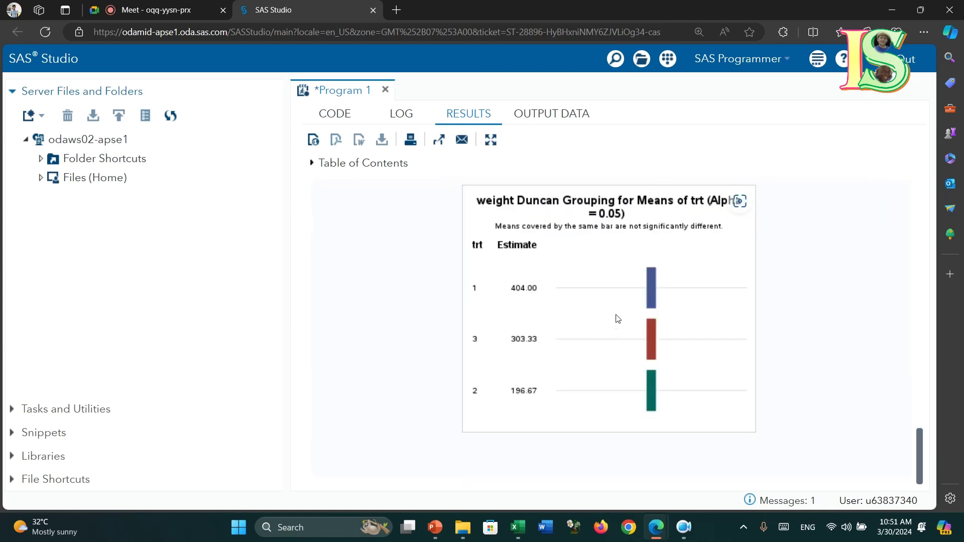
{"action": "scroll", "coordinate": [617, 318], "scroll_direction": "up", "scroll_amount": 10}
{"action": "scroll", "coordinate": [637, 277], "scroll_direction": "up", "scroll_amount": 5}
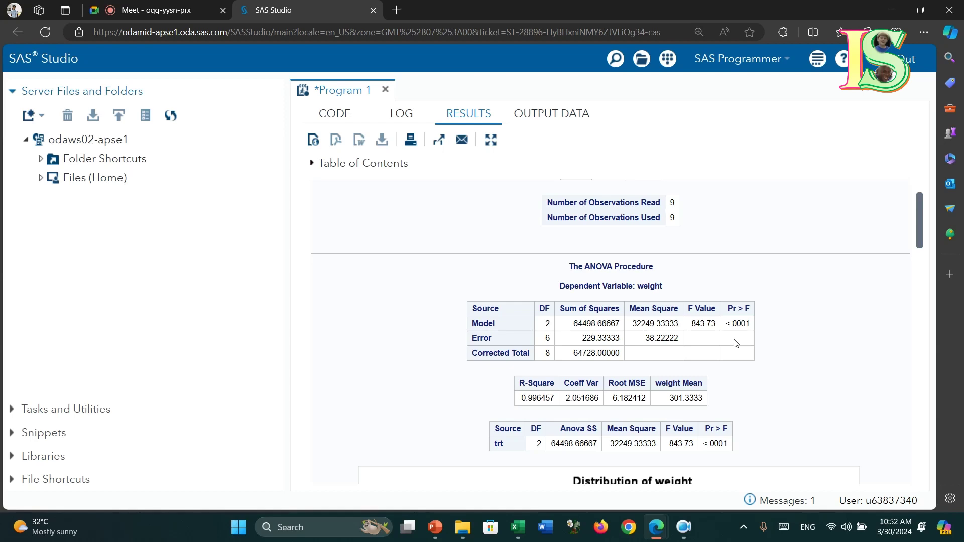
- Switch to the Excel workbook and enter the treatment headers T1, T2 and T3 in cells O12 to Q12 of Sheet2
{"action": "left_click", "coordinate": [522, 522]}
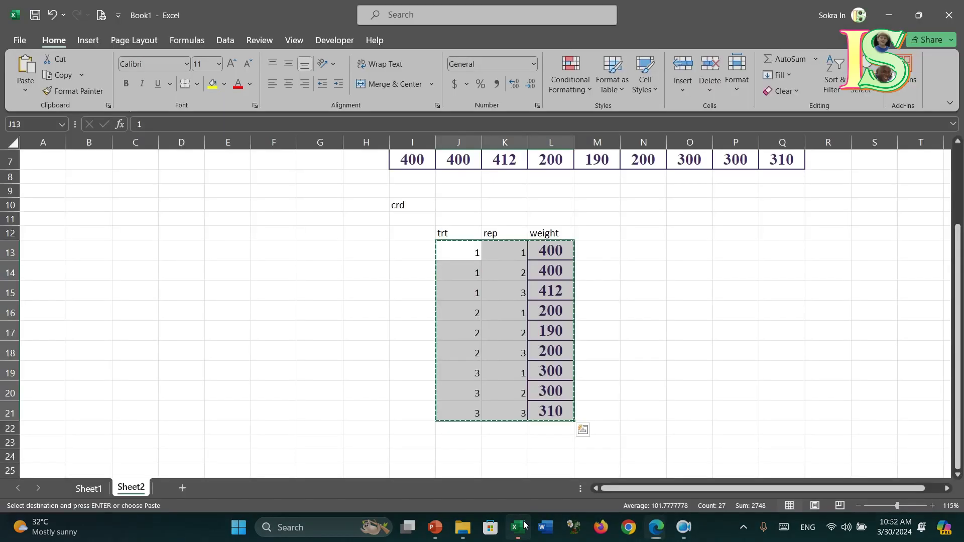
{"action": "key", "text": "ctrl+c"}
{"action": "left_click", "coordinate": [695, 327]}
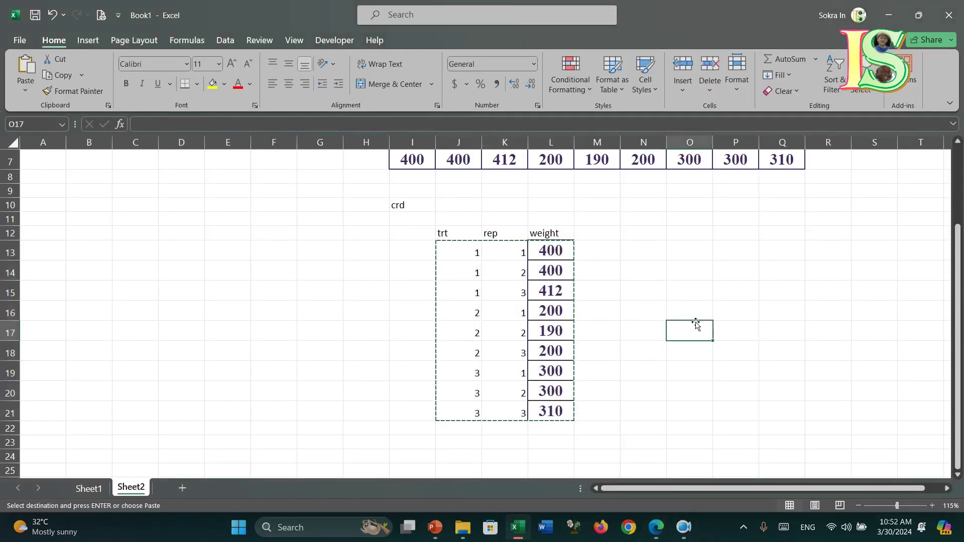
{"action": "left_click_drag", "start_coordinate": [726, 486], "coordinate": [742, 486]}
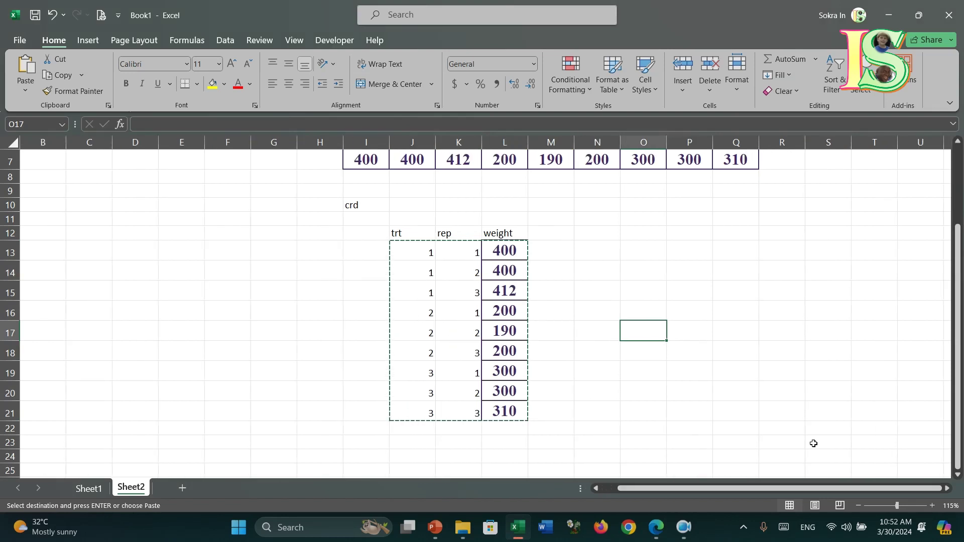
{"action": "scroll", "coordinate": [731, 319], "scroll_direction": "up", "scroll_amount": 2}
{"action": "left_click", "coordinate": [635, 316]}
{"action": "type", "text": "T"}
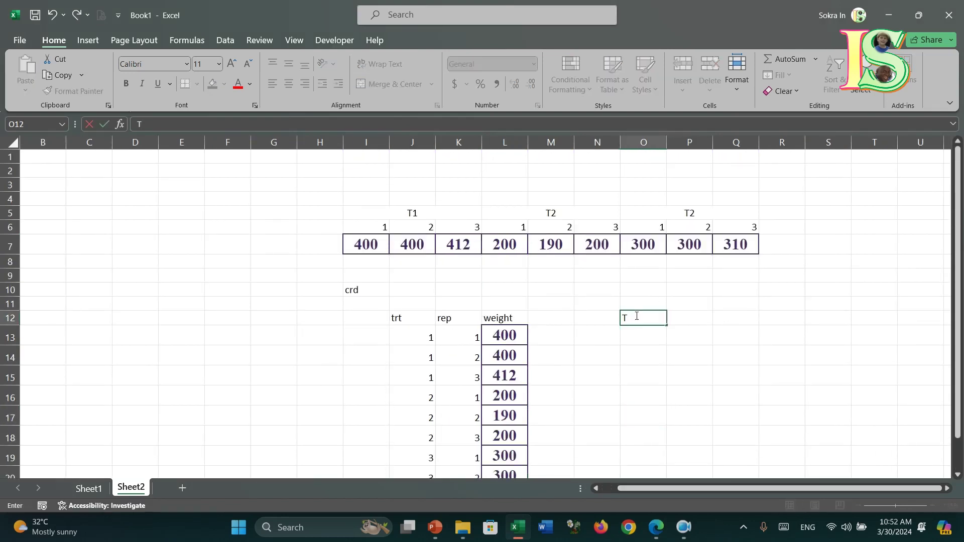
{"action": "type", "text": "1"}
{"action": "key", "text": "Tab"}
{"action": "type", "text": "T2"}
{"action": "key", "text": "Tab"}
{"action": "type", "text": "T3"}
{"action": "key", "text": "Tab"}
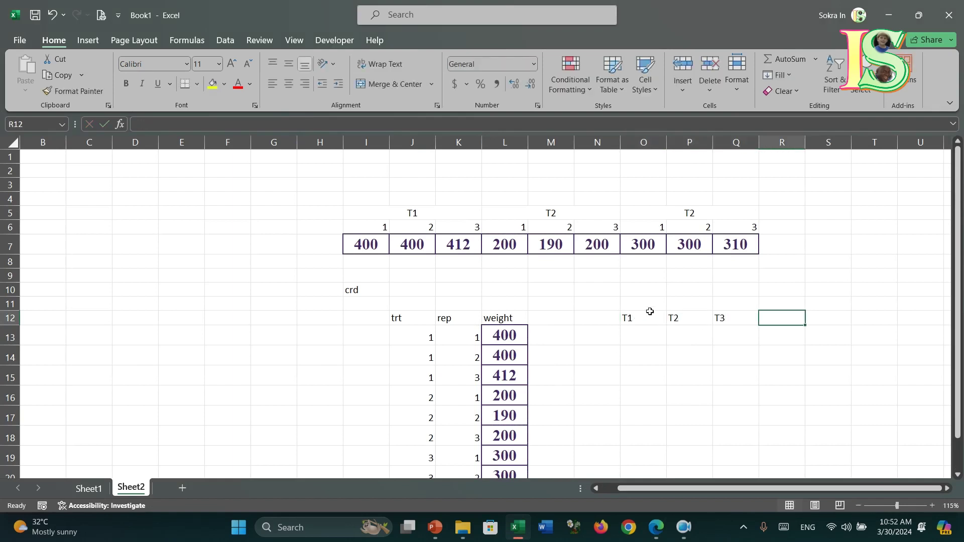
- Enter the replication numbers 1, 2 and 3 down cells N13 to N15
{"action": "left_click", "coordinate": [601, 331]}
{"action": "type", "text": "1"}
{"action": "key", "text": "Return"}
{"action": "type", "text": "2"}
{"action": "key", "text": "Return"}
{"action": "type", "text": "3"}
{"action": "key", "text": "Return"}
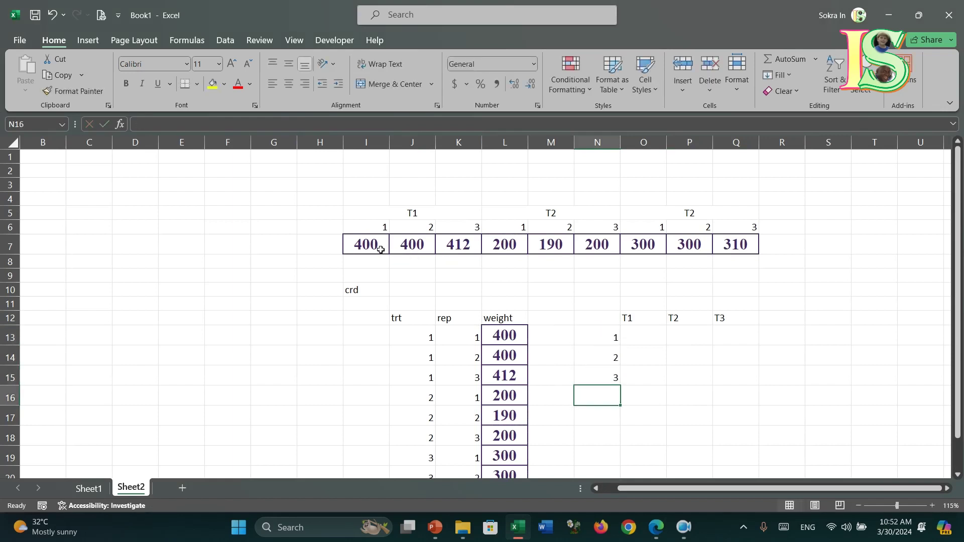
- Copy the first treatment's weights from I7:K7 and paste them transposed under T1, starting at O13
{"action": "left_click_drag", "start_coordinate": [380, 249], "coordinate": [438, 245]}
{"action": "key", "text": "ctrl+c"}
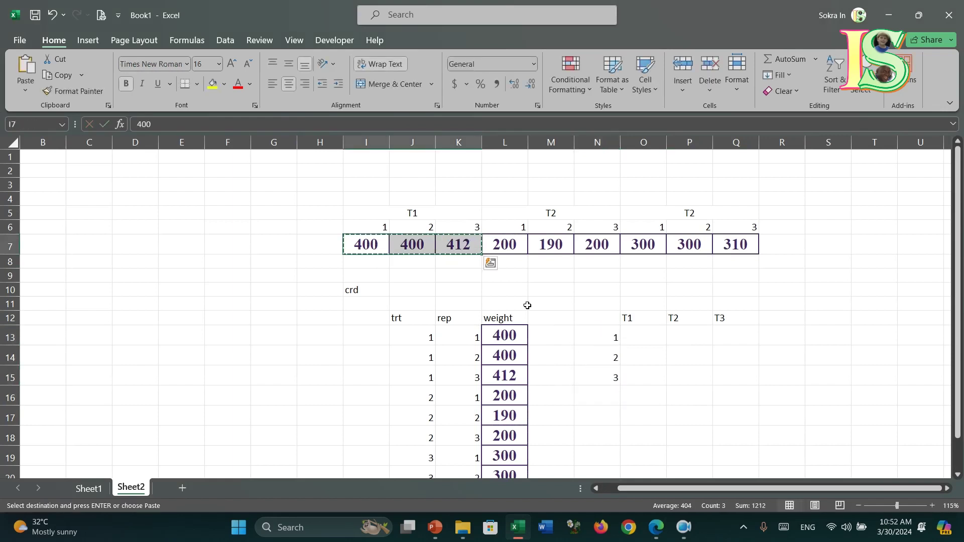
{"action": "left_click", "coordinate": [637, 332]}
{"action": "right_click", "coordinate": [637, 331]}
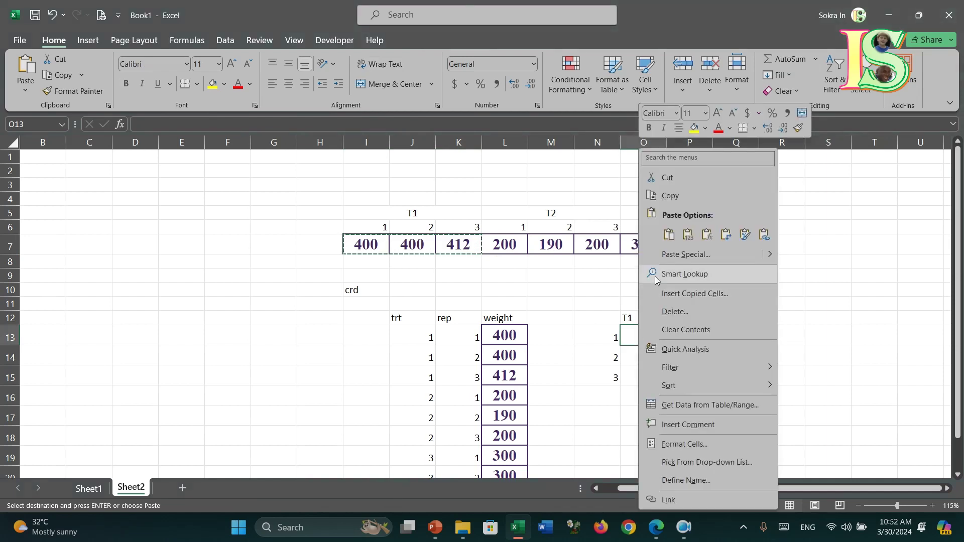
{"action": "left_click", "coordinate": [725, 234]}
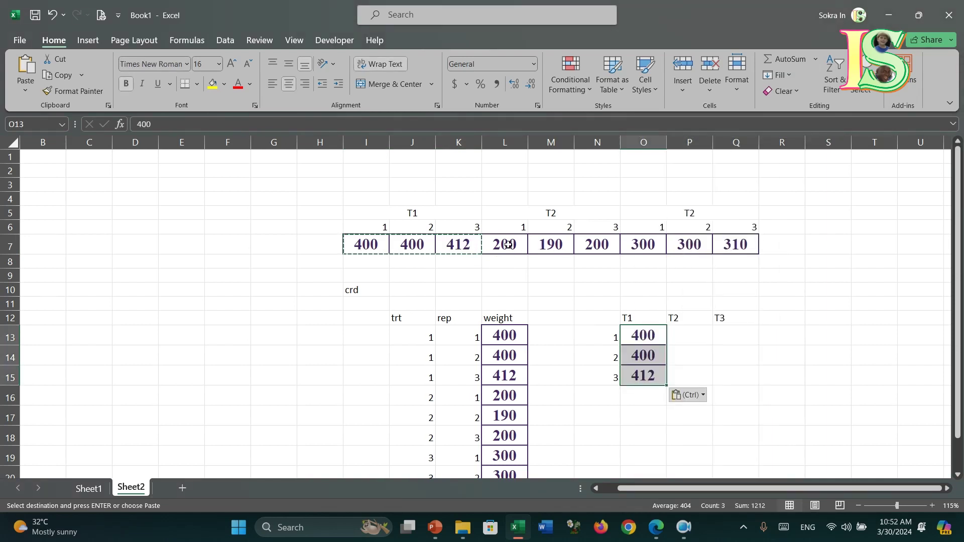
- Copy the second treatment's weights from L7:N7 and paste them transposed under T2, starting at P13
{"action": "left_click_drag", "start_coordinate": [508, 245], "coordinate": [598, 244]}
{"action": "key", "text": "ctrl+c"}
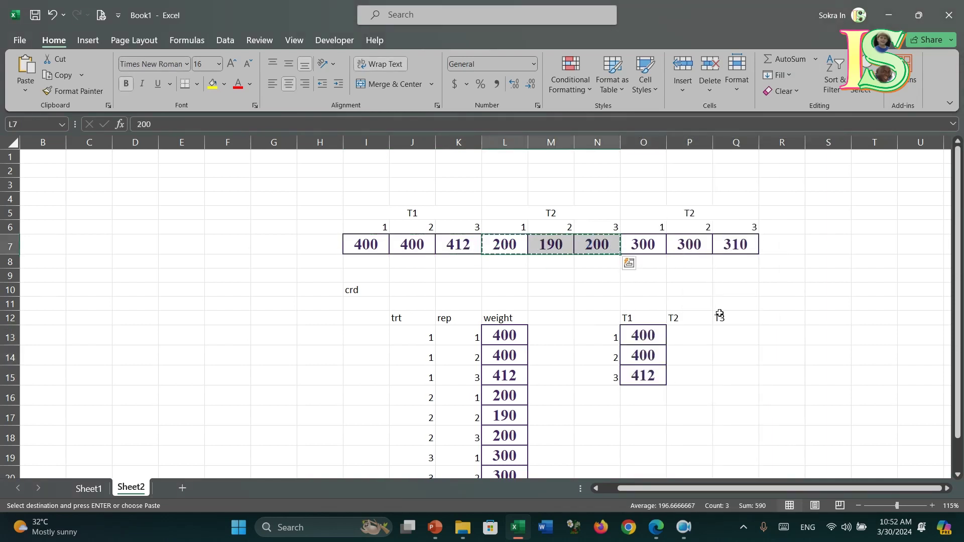
{"action": "left_click", "coordinate": [681, 329]}
{"action": "right_click", "coordinate": [681, 329]}
{"action": "left_click", "coordinate": [738, 235]}
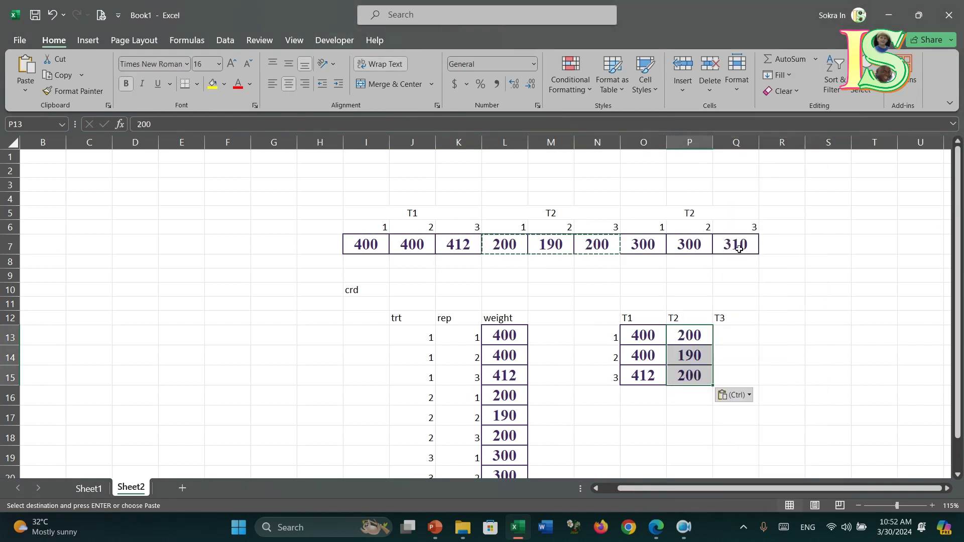
- Copy the third treatment's weights from O7:Q7 and paste them transposed under T3, starting at Q13
{"action": "left_click_drag", "start_coordinate": [650, 246], "coordinate": [722, 245]}
{"action": "key", "text": "ctrl+c"}
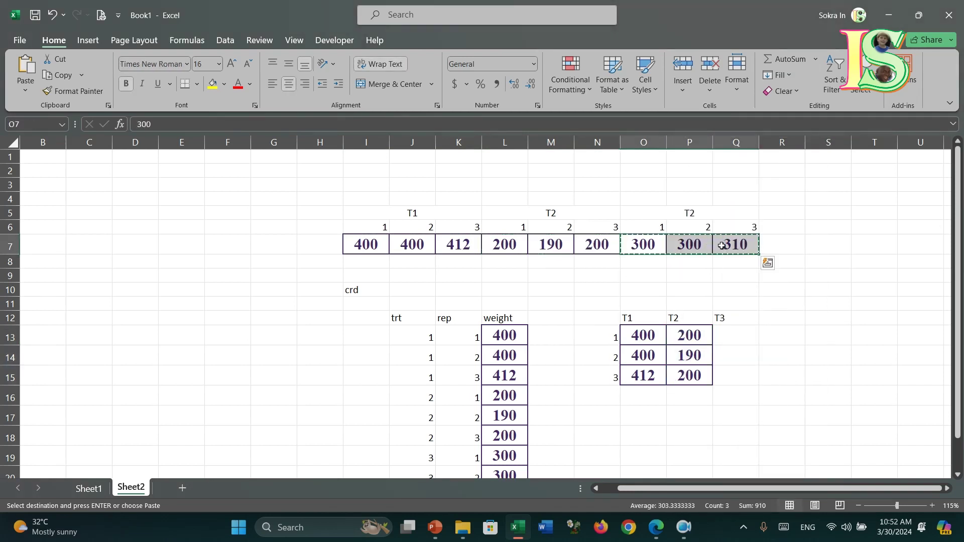
{"action": "left_click", "coordinate": [729, 331]}
{"action": "right_click", "coordinate": [729, 331]}
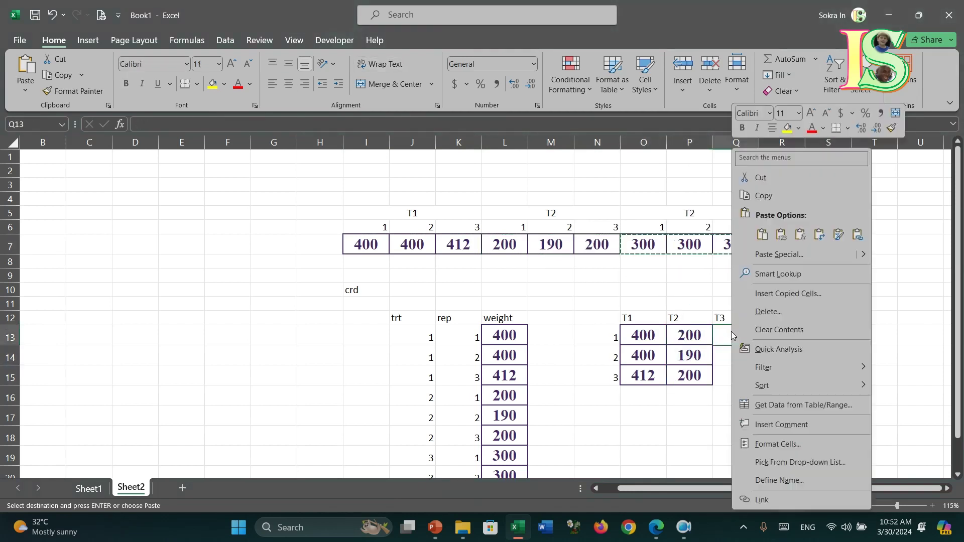
{"action": "left_click", "coordinate": [819, 242]}
{"action": "left_click", "coordinate": [844, 322]}
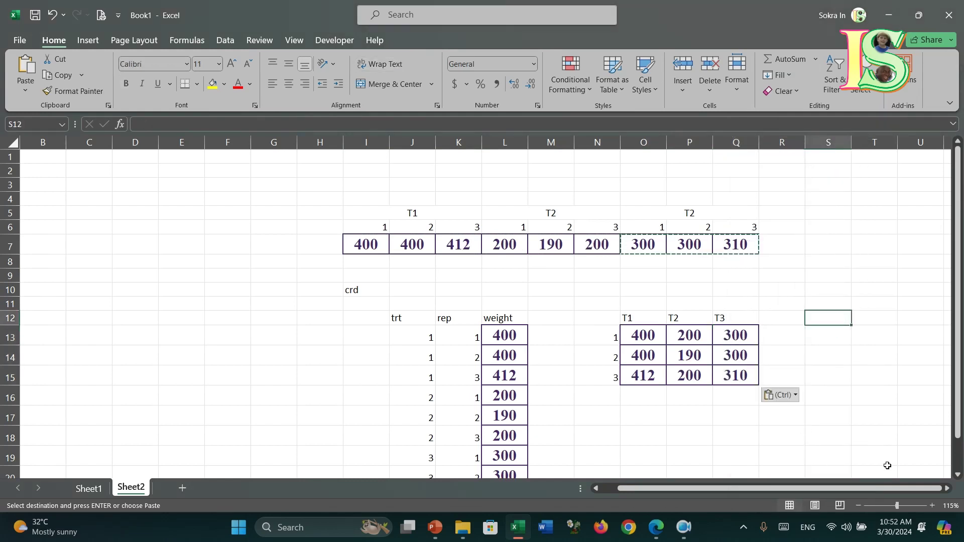
- Open the Anova: Single Factor tool from the Data Analysis tools
{"action": "left_click_drag", "start_coordinate": [914, 488], "coordinate": [929, 490]}
{"action": "scroll", "coordinate": [820, 366], "scroll_direction": "down", "scroll_amount": 3}
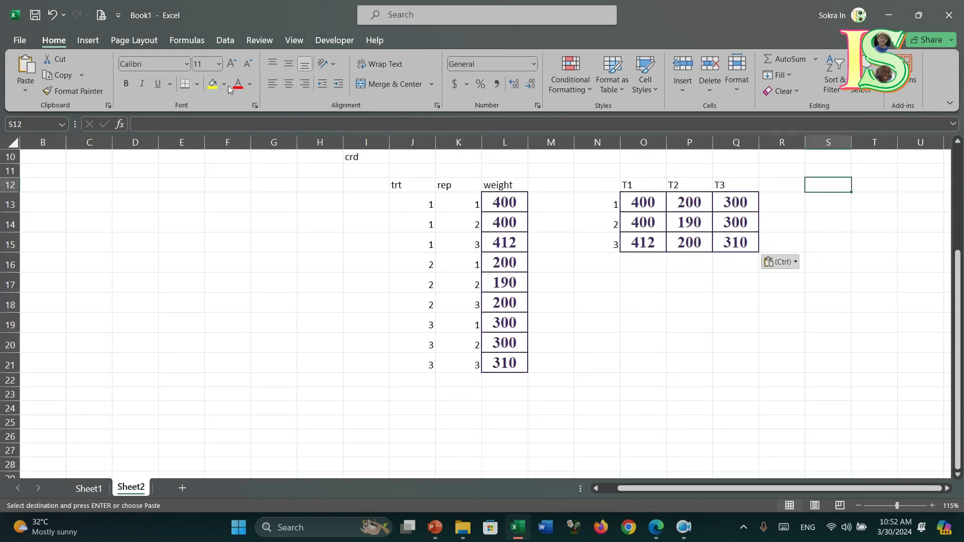
{"action": "left_click", "coordinate": [225, 41]}
{"action": "left_click", "coordinate": [779, 59]}
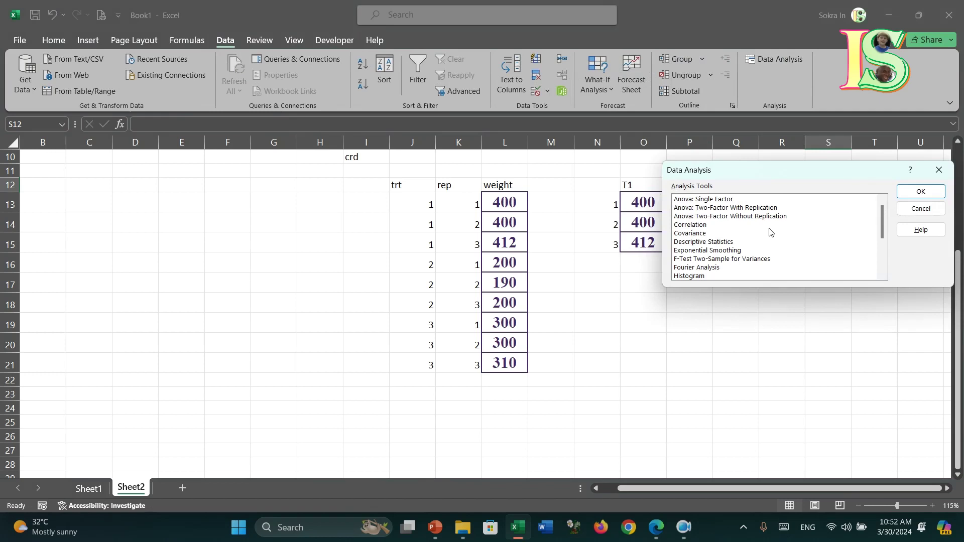
{"action": "left_click", "coordinate": [733, 201]}
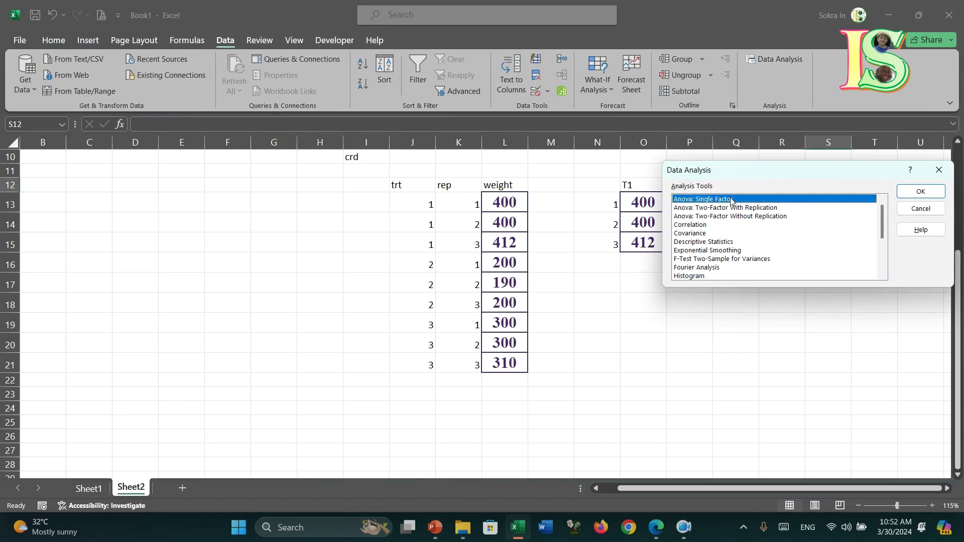
{"action": "left_click", "coordinate": [913, 198]}
- Set the ANOVA input range to $O$13:$Q$15, with alpha at 0.05
{"action": "left_click_drag", "start_coordinate": [792, 147], "coordinate": [420, 197]}
{"action": "left_click", "coordinate": [437, 222]}
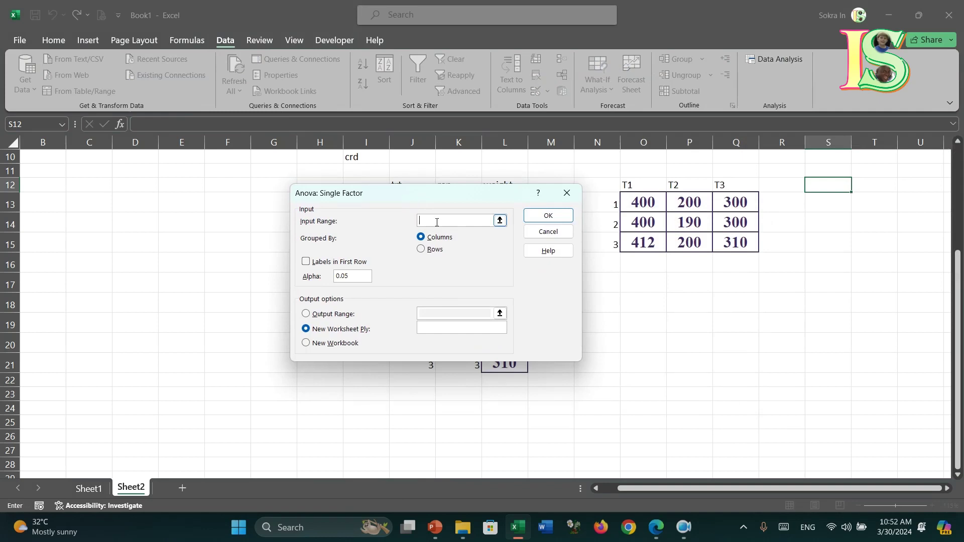
{"action": "left_click_drag", "start_coordinate": [624, 204], "coordinate": [719, 241]}
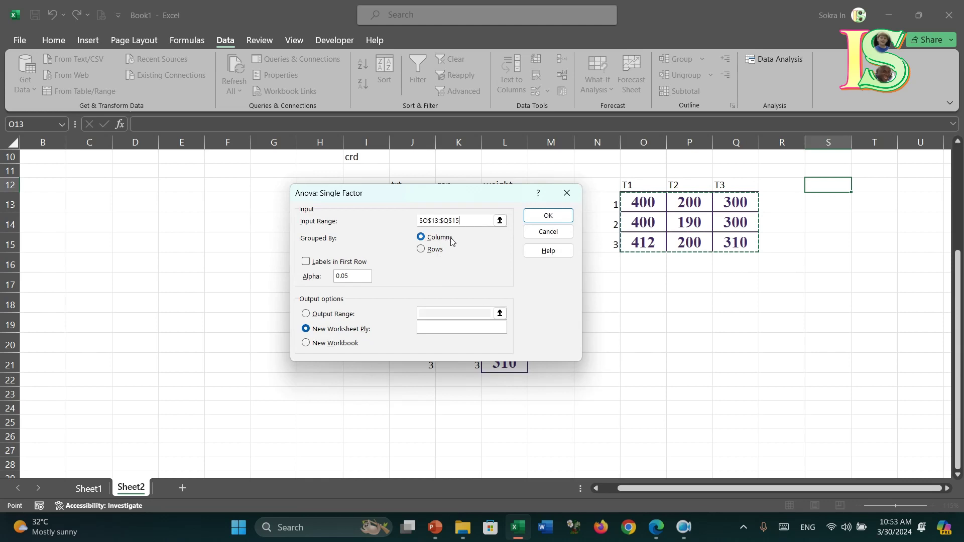
{"action": "left_click", "coordinate": [359, 278]}
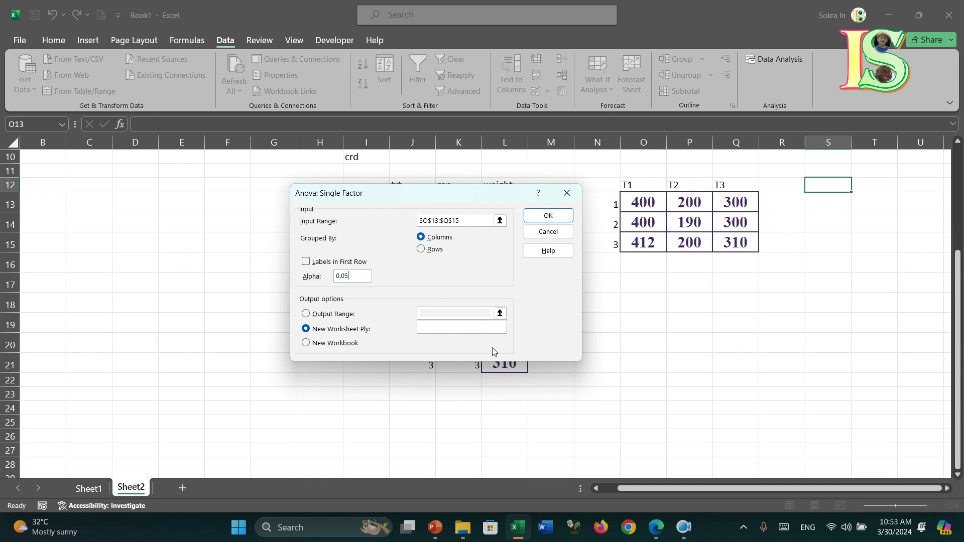
- Place the ANOVA output at $O$19 on the same sheet, run the analysis and view the resulting ANOVA table at 120% zoom
{"action": "left_click", "coordinate": [335, 313]}
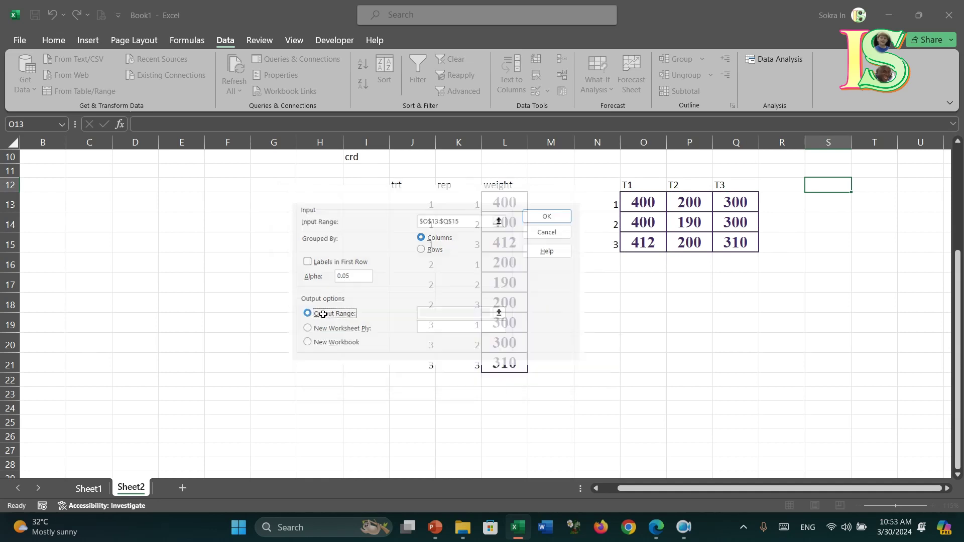
{"action": "left_click", "coordinate": [433, 312]}
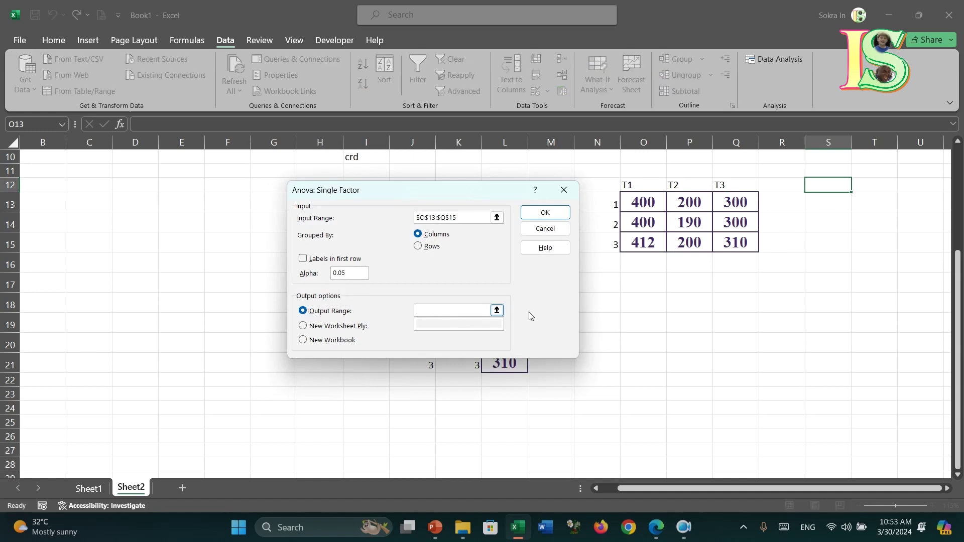
{"action": "left_click", "coordinate": [649, 323]}
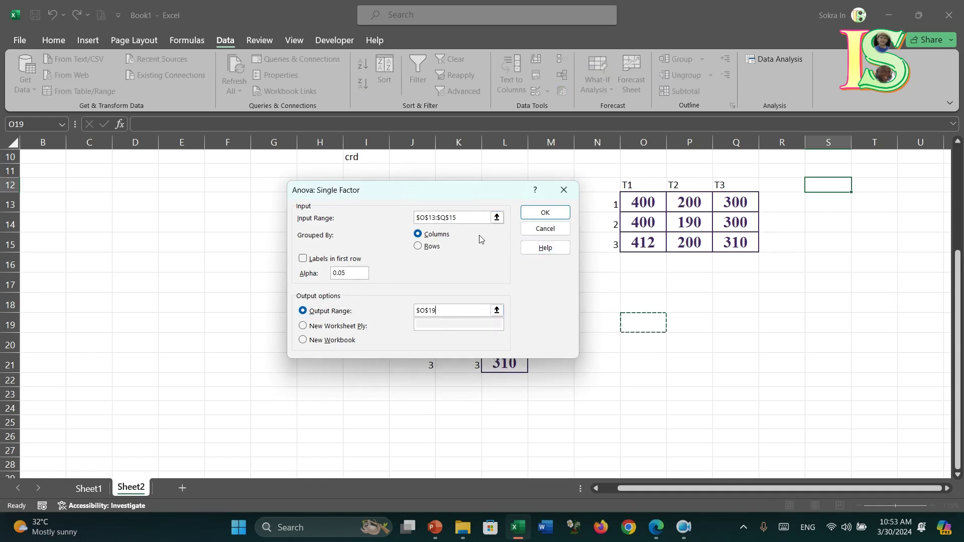
{"action": "left_click", "coordinate": [545, 212]}
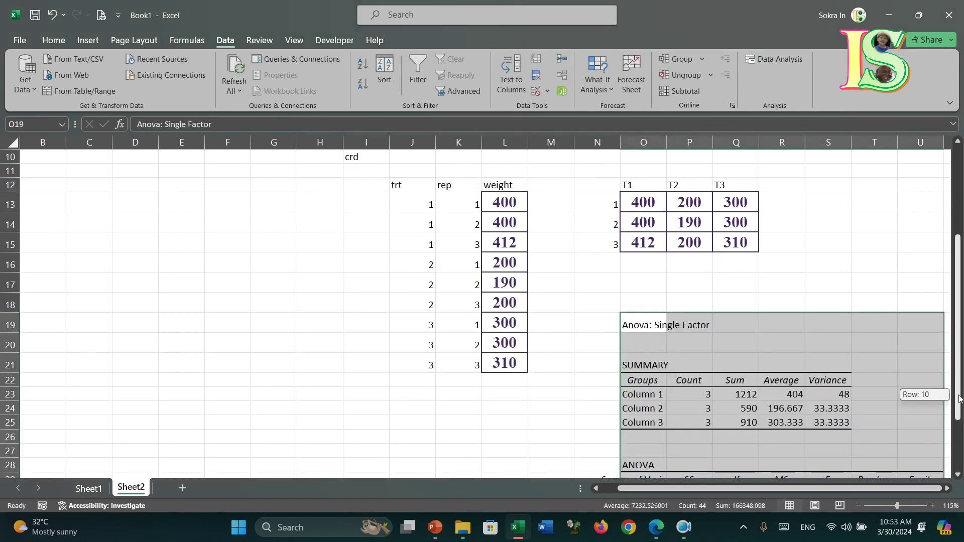
{"action": "scroll", "coordinate": [954, 407], "scroll_direction": "down", "scroll_amount": 2}
{"action": "left_click", "coordinate": [931, 505]}
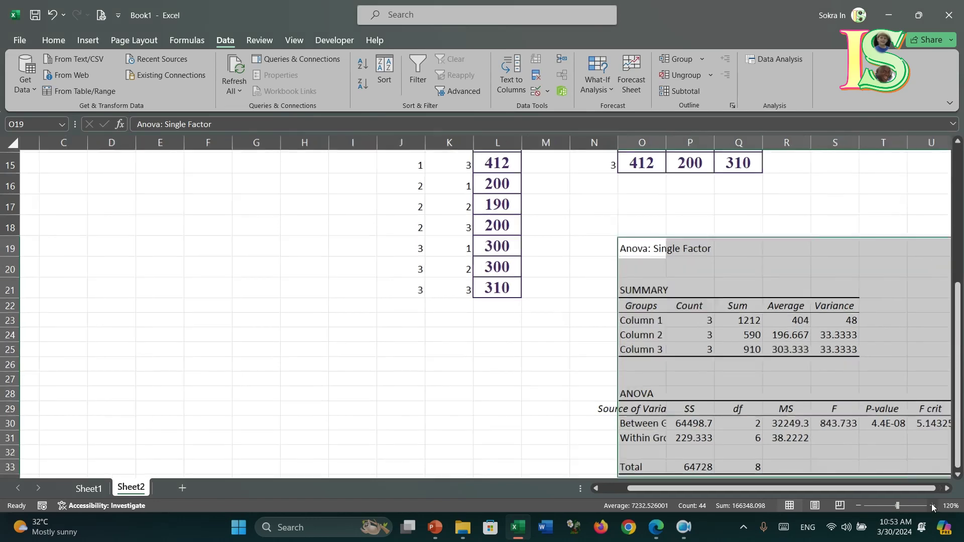
{"action": "scroll", "coordinate": [814, 410], "scroll_direction": "down", "scroll_amount": 3}
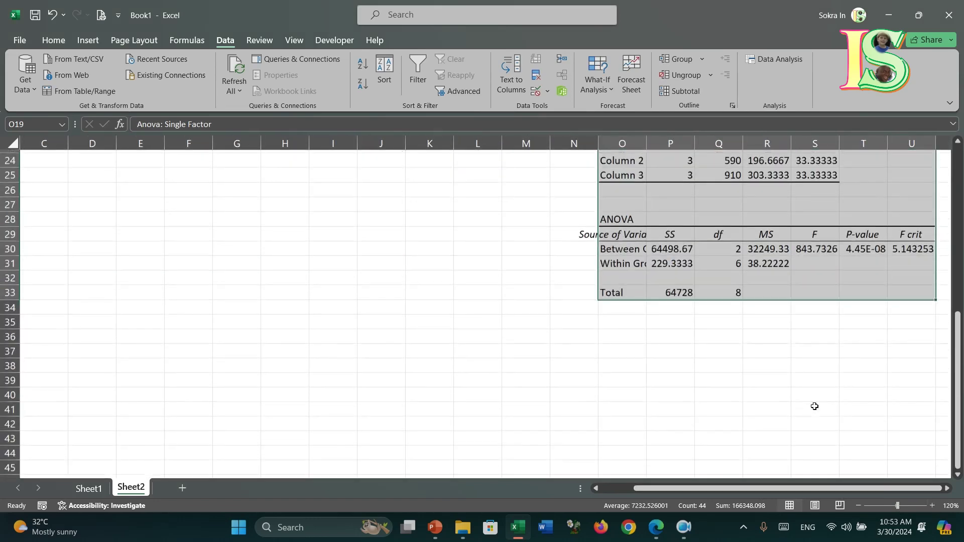
{"action": "left_click", "coordinate": [813, 391]}
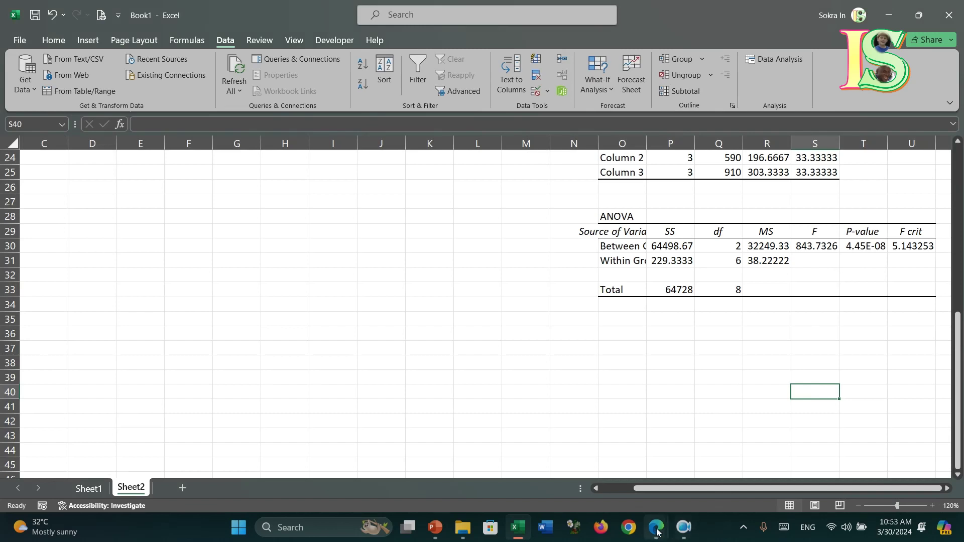
- Compare the ANOVA table in SAS Studio with the Excel ANOVA output, checking the F value and the table in O28:U33
{"action": "mouse_move", "coordinate": [656, 532]}
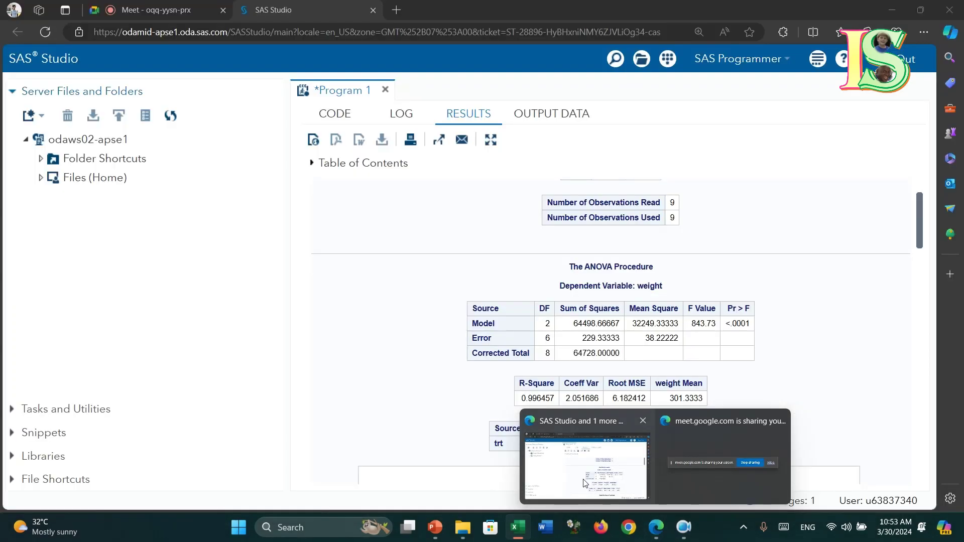
{"action": "left_click", "coordinate": [653, 437]}
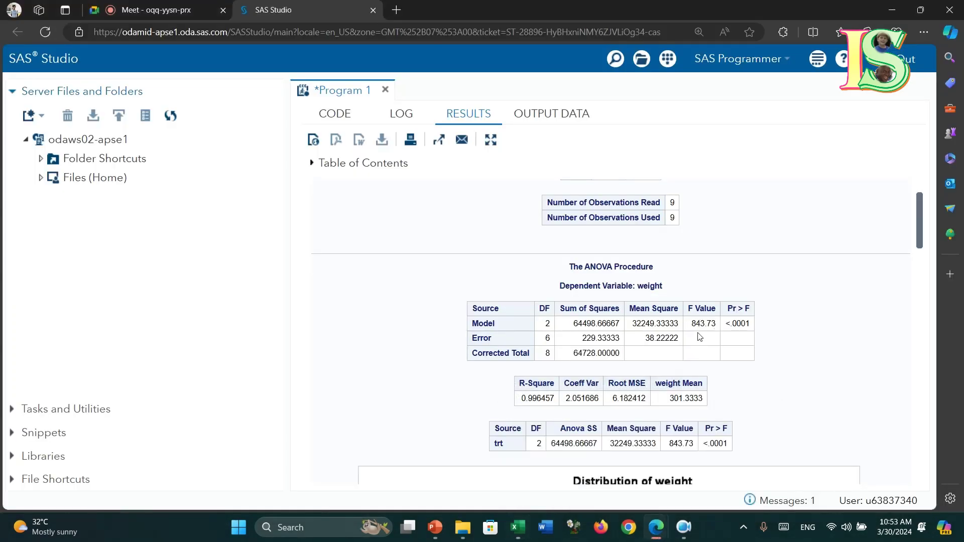
{"action": "left_click", "coordinate": [515, 531]}
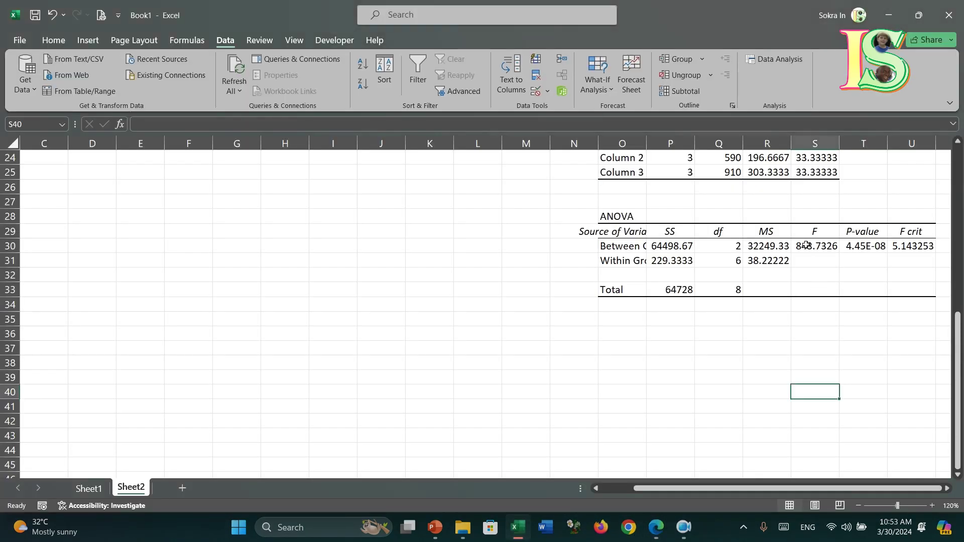
{"action": "left_click", "coordinate": [821, 243]}
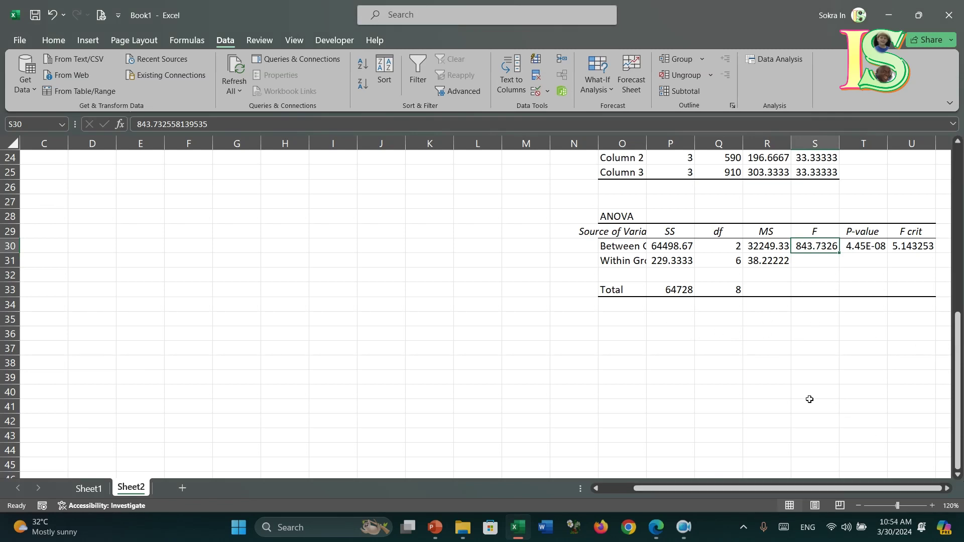
{"action": "scroll", "coordinate": [809, 399], "scroll_direction": "up", "scroll_amount": 2}
{"action": "left_click_drag", "start_coordinate": [602, 331], "coordinate": [796, 399]}
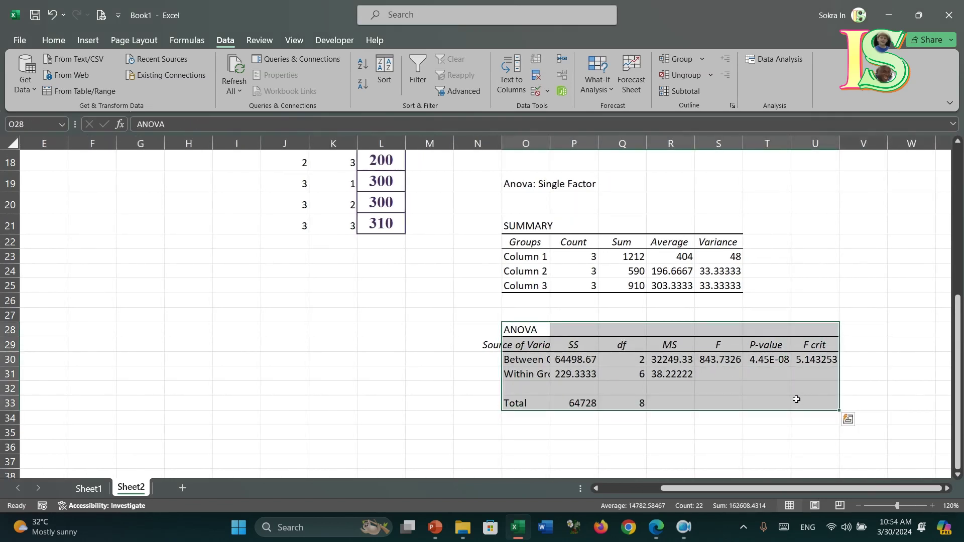
{"action": "left_click", "coordinate": [713, 421]}
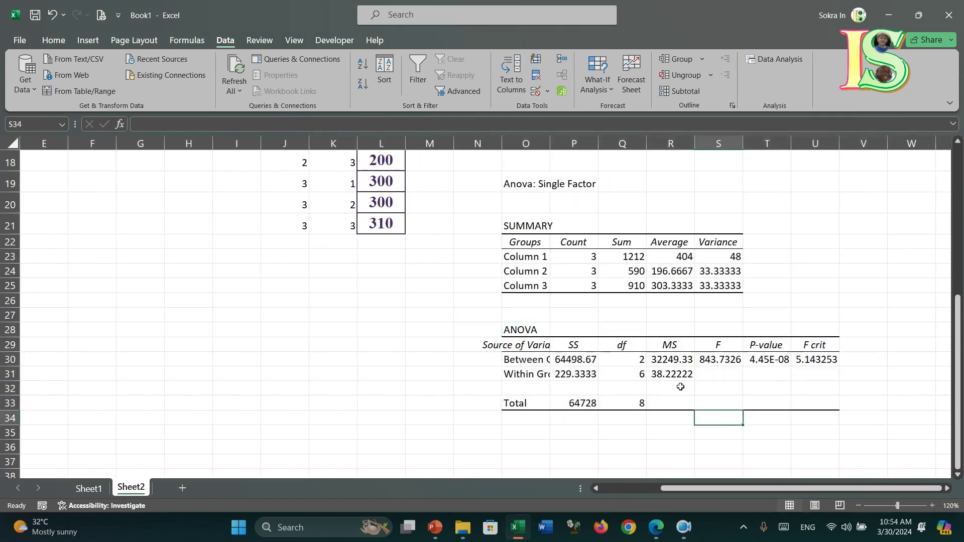
- Switch to SAS Studio and review the weight distribution plot and the Duncan grouping of the treatment means
{"action": "left_click", "coordinate": [656, 527]}
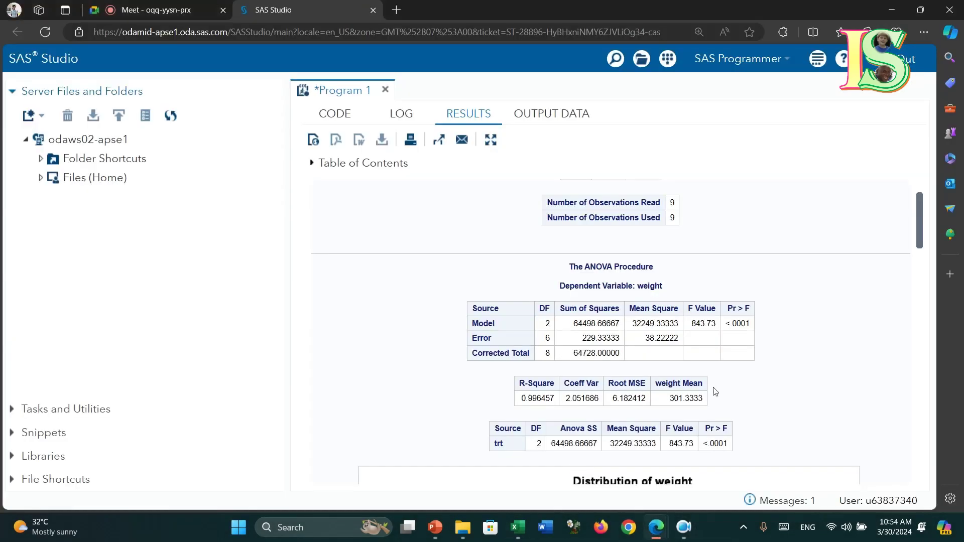
{"action": "left_click", "coordinate": [577, 467]}
{"action": "scroll", "coordinate": [698, 304], "scroll_direction": "down", "scroll_amount": 15}
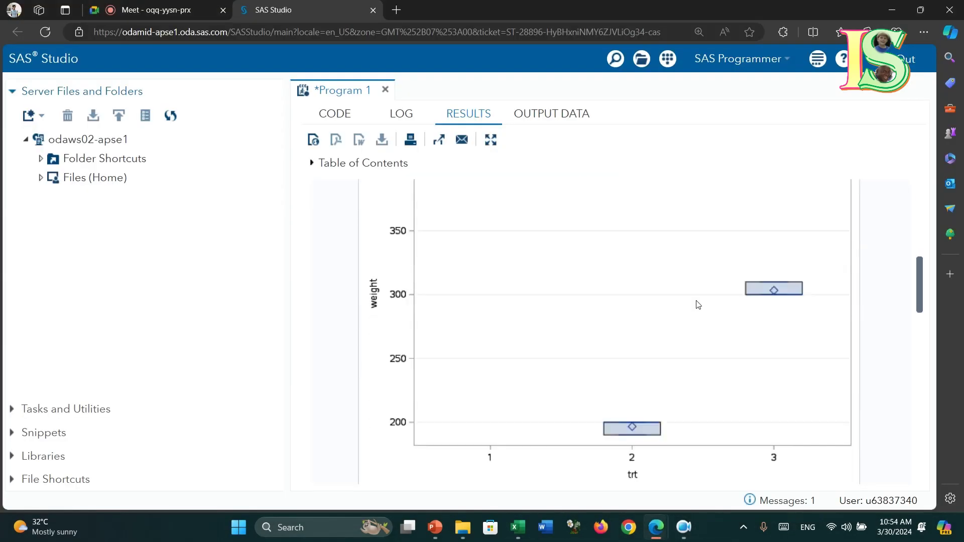
{"action": "scroll", "coordinate": [698, 304], "scroll_direction": "down", "scroll_amount": 10}
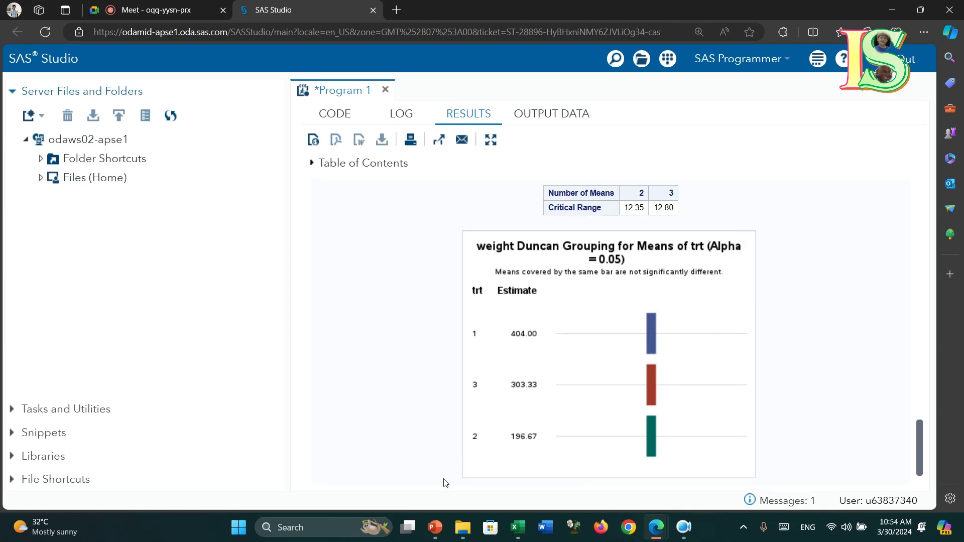
- Switch to PowerPoint, delete the contact text below the table on the CRD slide and go to the RCBD slide
{"action": "mouse_move", "coordinate": [517, 527]}
{"action": "left_click", "coordinate": [515, 484]}
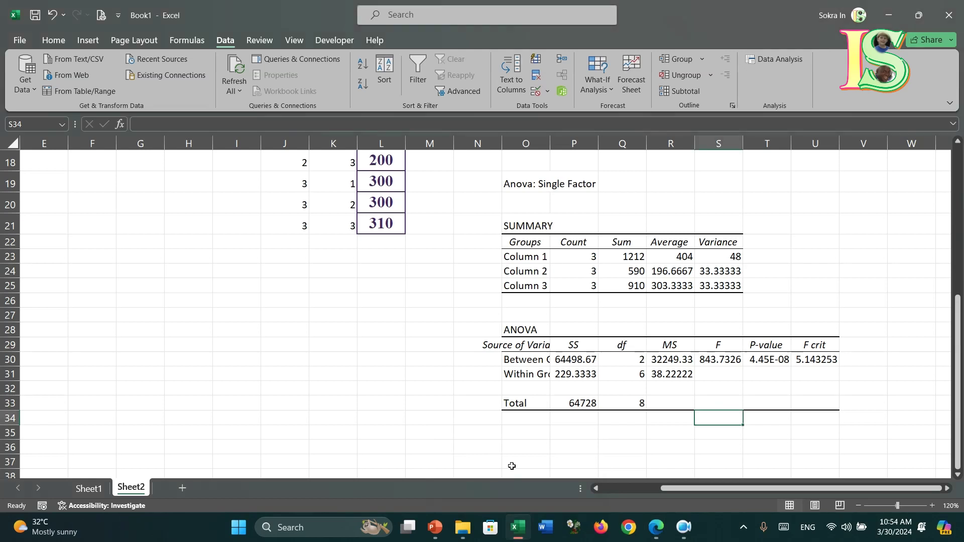
{"action": "left_click", "coordinate": [435, 527]}
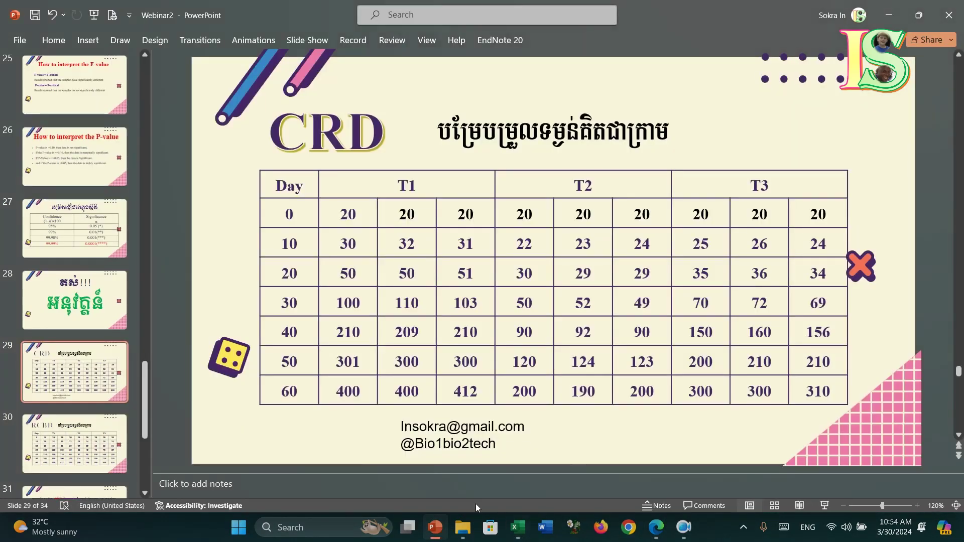
{"action": "left_click", "coordinate": [510, 446]}
{"action": "left_click", "coordinate": [500, 459]}
{"action": "key", "text": "Delete"}
{"action": "scroll", "coordinate": [535, 441], "scroll_direction": "down", "scroll_amount": 1}
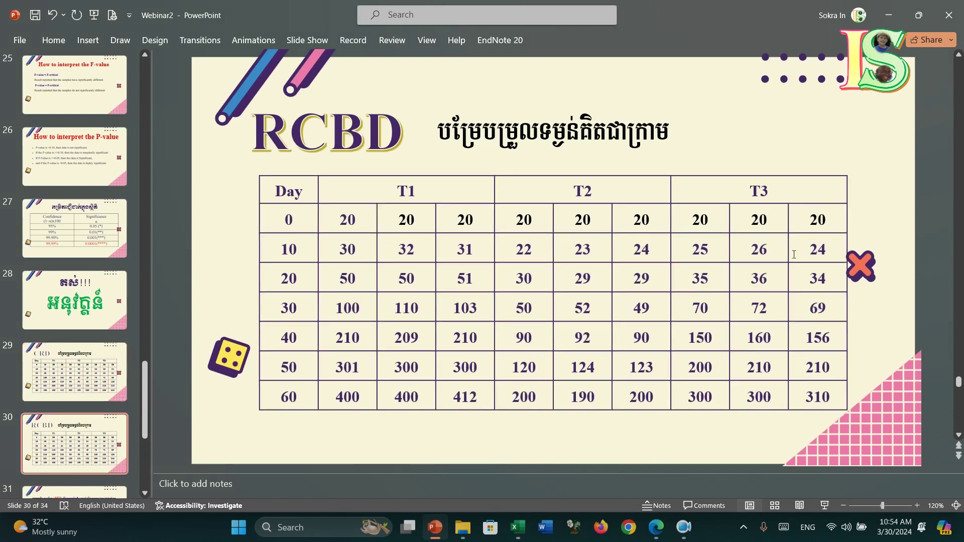
{"action": "key", "text": "Page_Up"}
{"action": "key", "text": "Page_Down"}
- Switch back to Excel and copy the trt, rep and weight table in J12:L21 on Sheet2
{"action": "left_click", "coordinate": [516, 535]}
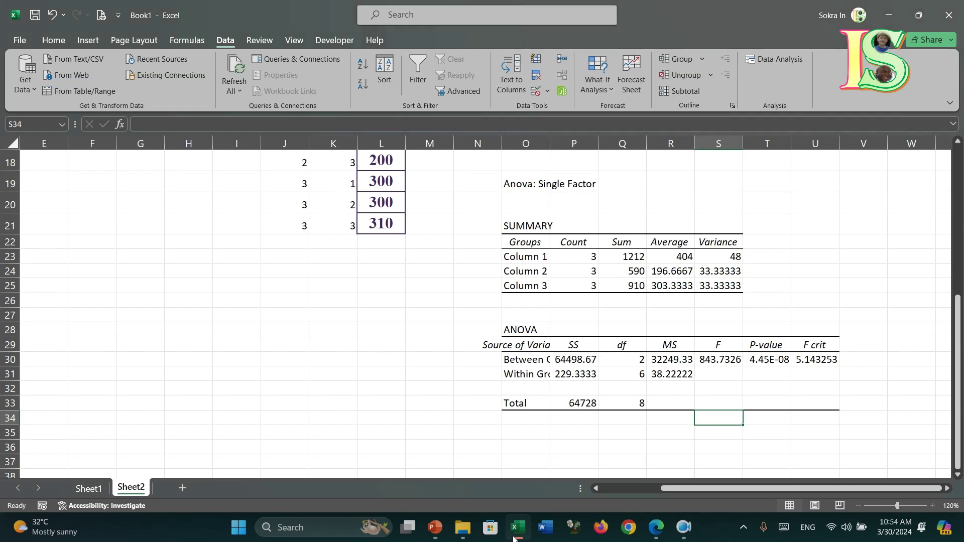
{"action": "scroll", "coordinate": [379, 369], "scroll_direction": "up", "scroll_amount": 2}
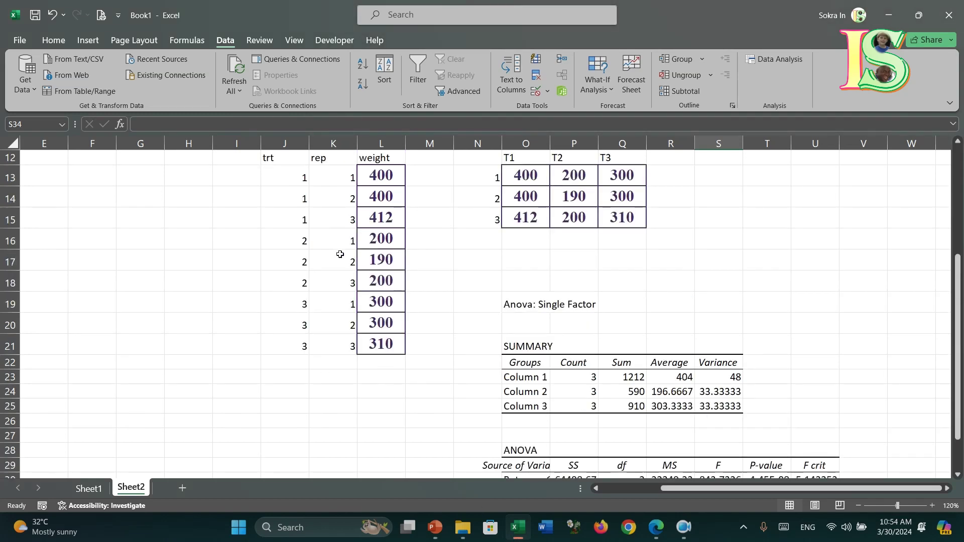
{"action": "scroll", "coordinate": [340, 255], "scroll_direction": "up", "scroll_amount": 2}
{"action": "left_click_drag", "start_coordinate": [282, 254], "coordinate": [382, 433]}
{"action": "key", "text": "ctrl+c"}
- Rename Sheet2 as crd and add a new worksheet named rcbd
{"action": "double_click", "coordinate": [132, 487]}
{"action": "type", "text": "crd"}
{"action": "key", "text": "Return"}
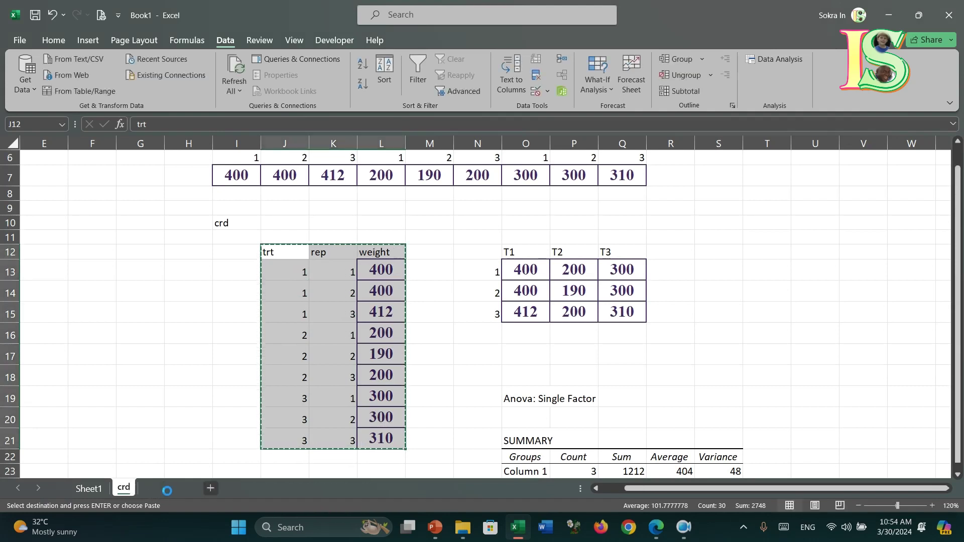
{"action": "double_click", "coordinate": [168, 490]}
{"action": "double_click", "coordinate": [168, 489]}
{"action": "type", "text": "rcbd"}
{"action": "key", "text": "Return"}
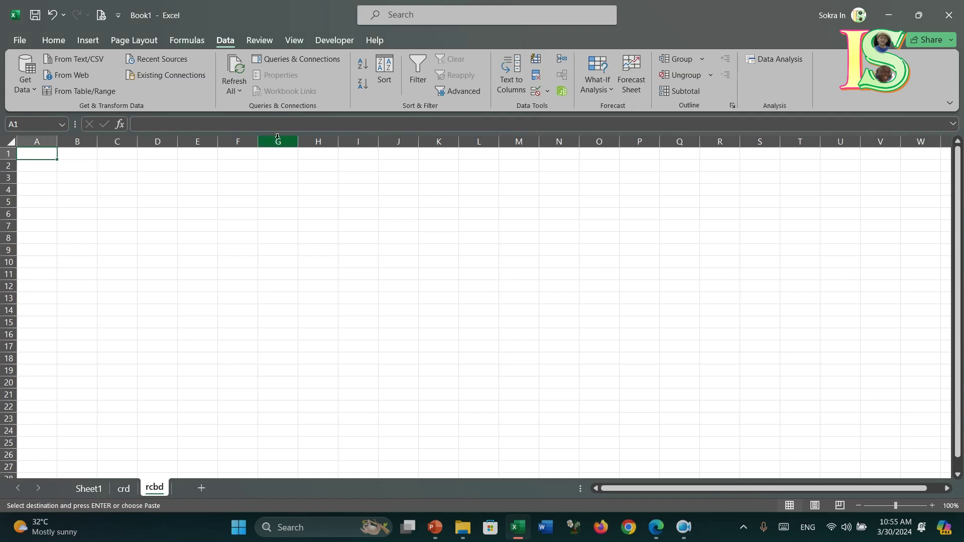
- Paste the copied table as values at H4 on the rcbd sheet and enlarge the view to 190%
{"action": "left_click", "coordinate": [307, 190]}
{"action": "right_click", "coordinate": [303, 190]}
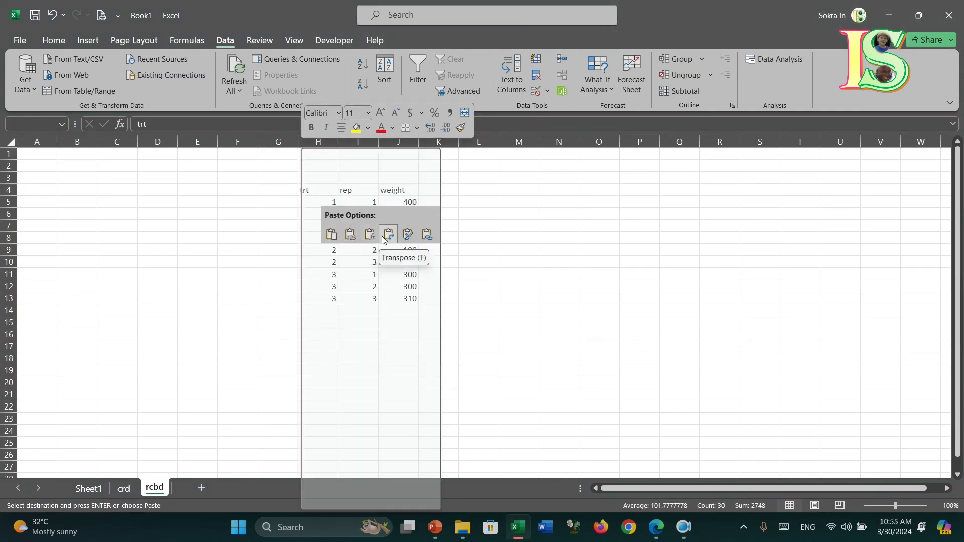
{"action": "left_click", "coordinate": [350, 235]}
{"action": "left_click", "coordinate": [551, 332]}
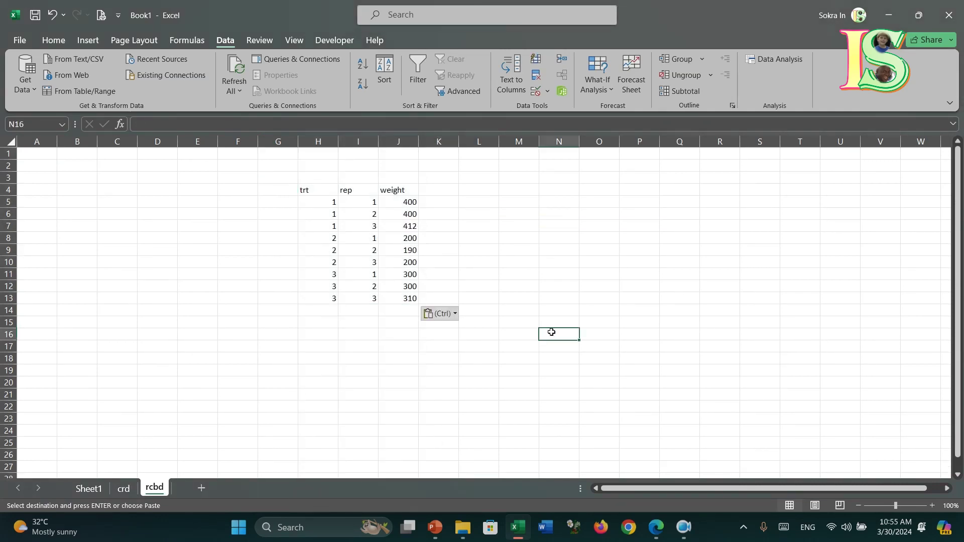
{"action": "scroll", "coordinate": [768, 419], "scroll_direction": "up", "scroll_amount": 2}
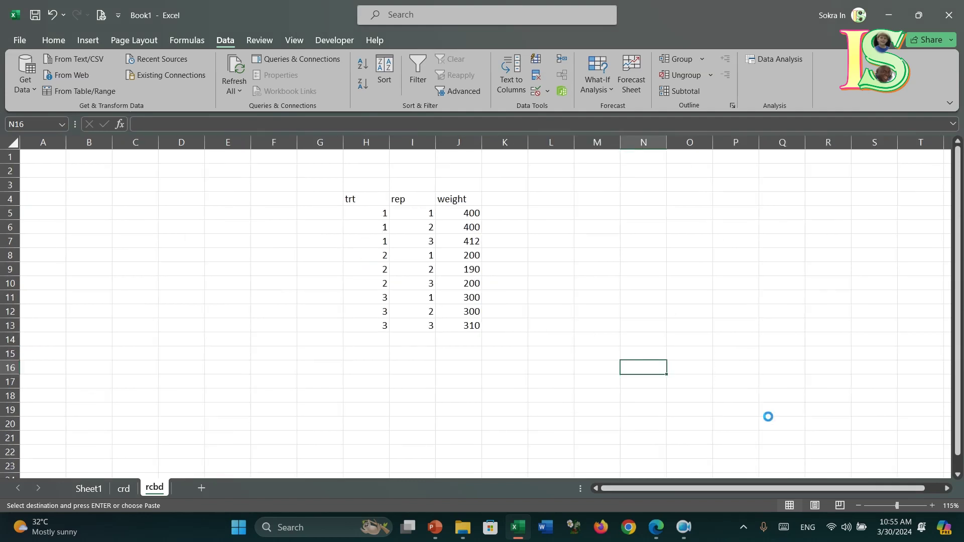
{"action": "scroll", "coordinate": [768, 417], "scroll_direction": "up", "scroll_amount": 4}
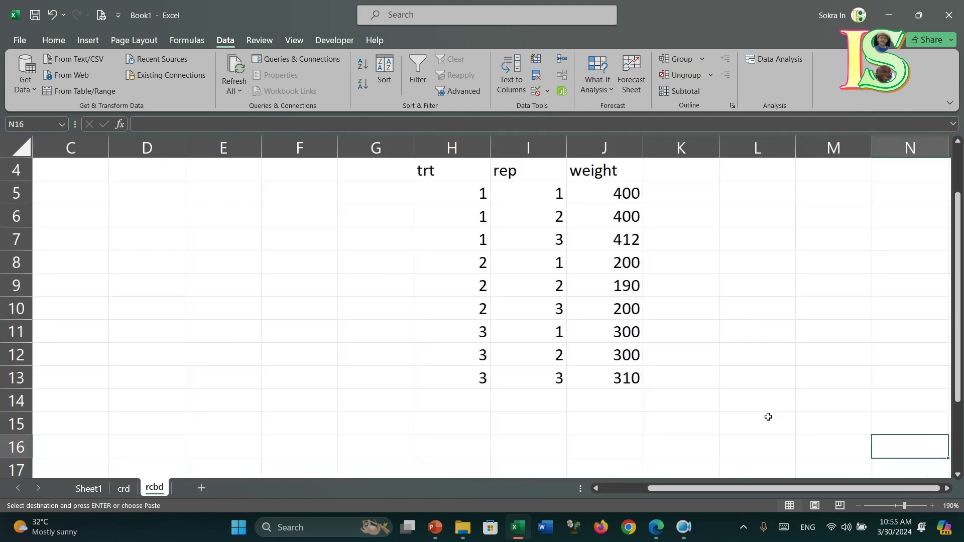
{"action": "scroll", "coordinate": [740, 384], "scroll_direction": "up", "scroll_amount": 1}
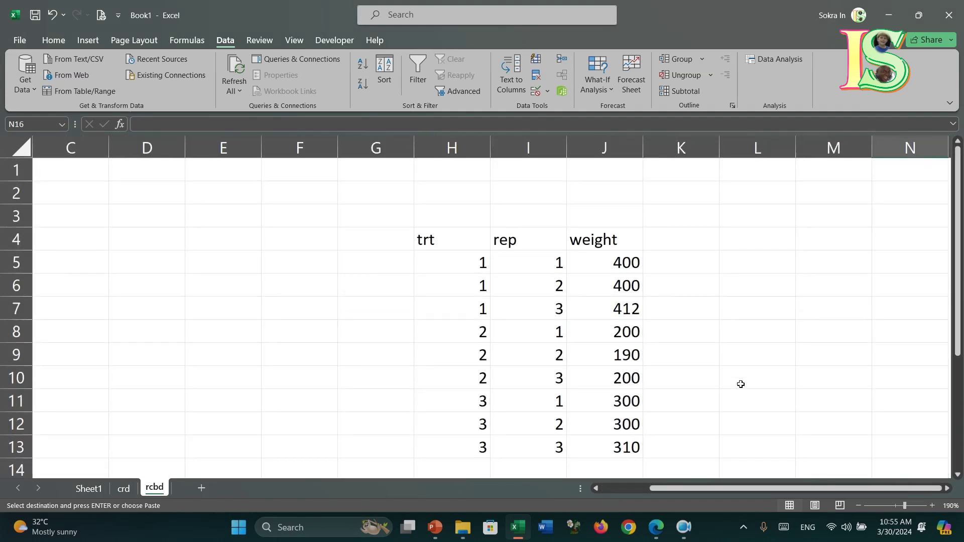
- Change the rep header in I4 to blk
{"action": "scroll", "coordinate": [740, 384], "scroll_direction": "down", "scroll_amount": 1}
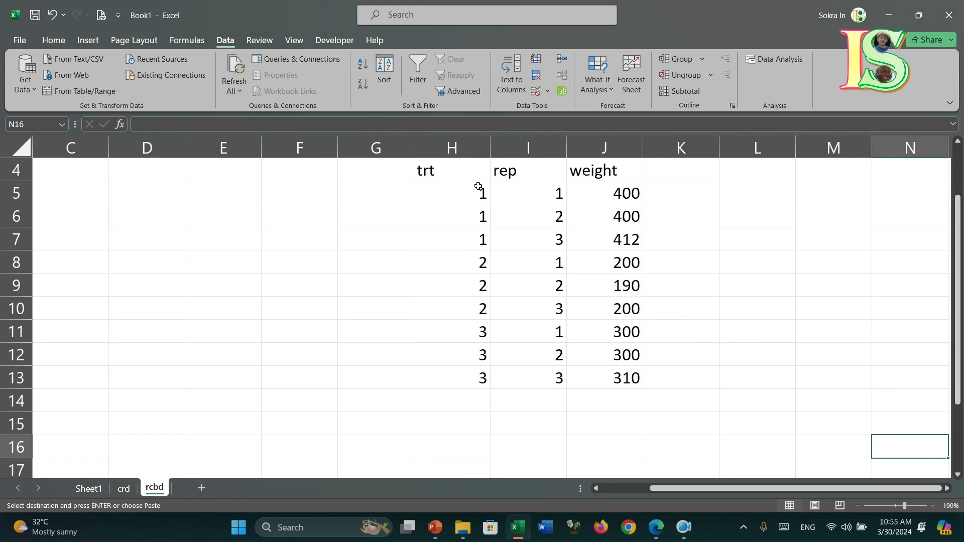
{"action": "left_click", "coordinate": [513, 172]}
{"action": "scroll", "coordinate": [514, 173], "scroll_direction": "up", "scroll_amount": 1}
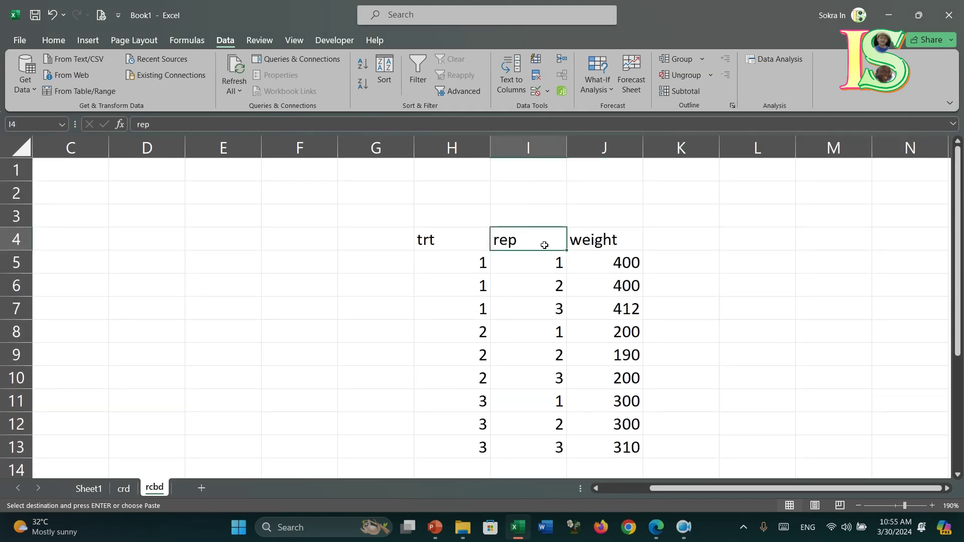
{"action": "type", "text": "blk"}
{"action": "key", "text": "Return"}
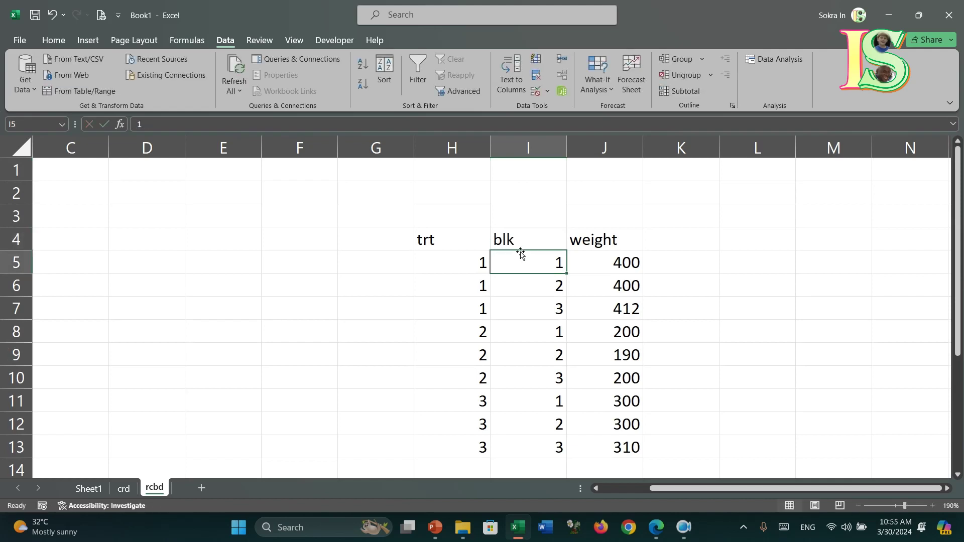
{"action": "left_click", "coordinate": [537, 242]}
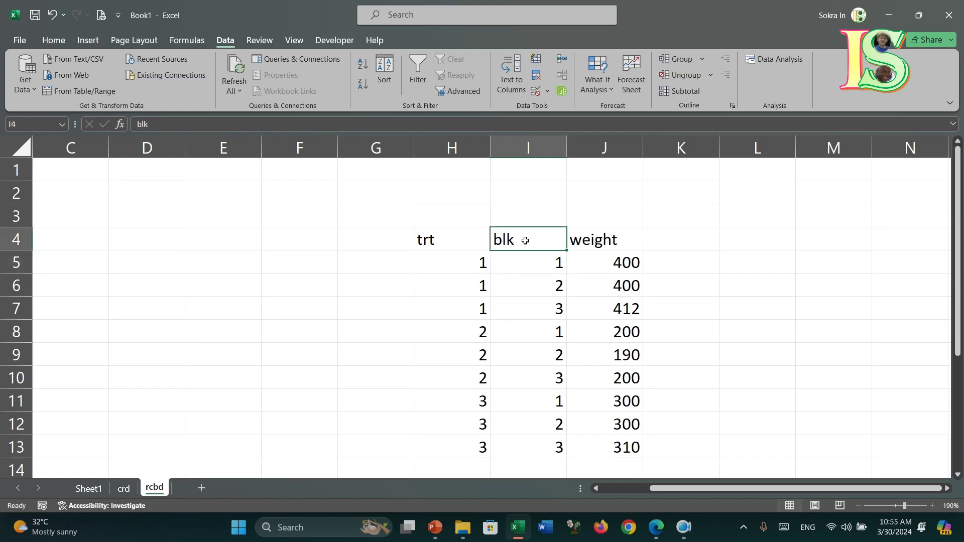
{"action": "left_click", "coordinate": [521, 266]}
{"action": "left_click", "coordinate": [530, 243]}
- Switch to SAS Studio, create a new program beside Program 1 and place the cursor in its empty code editor
{"action": "mouse_move", "coordinate": [656, 527]}
{"action": "left_click", "coordinate": [626, 477]}
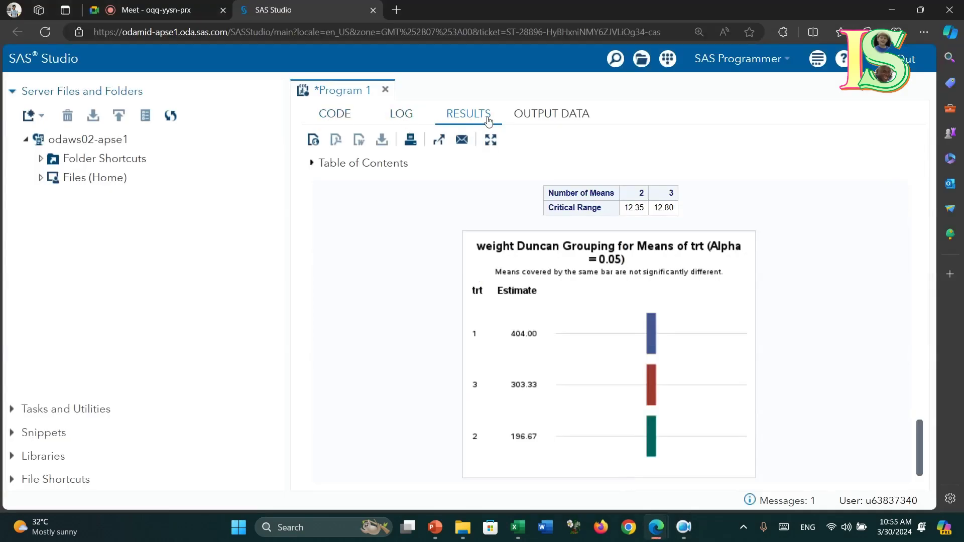
{"action": "left_click", "coordinate": [331, 119]}
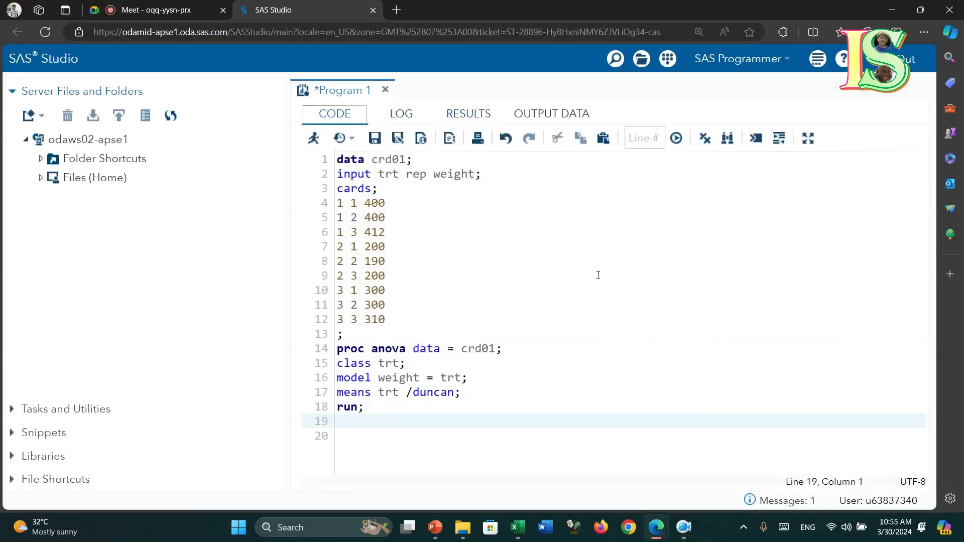
{"action": "right_click", "coordinate": [351, 93]}
{"action": "left_click", "coordinate": [381, 104]}
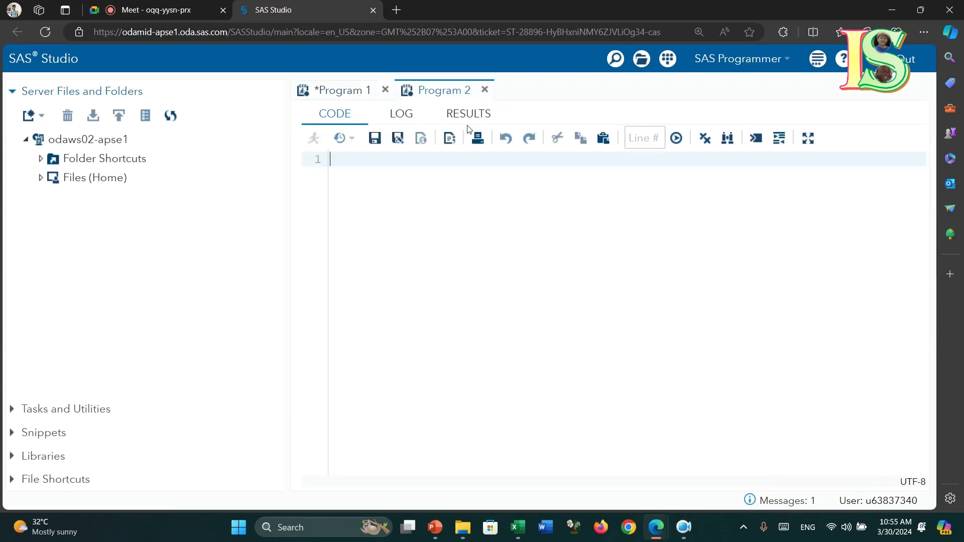
{"action": "left_click", "coordinate": [351, 92]}
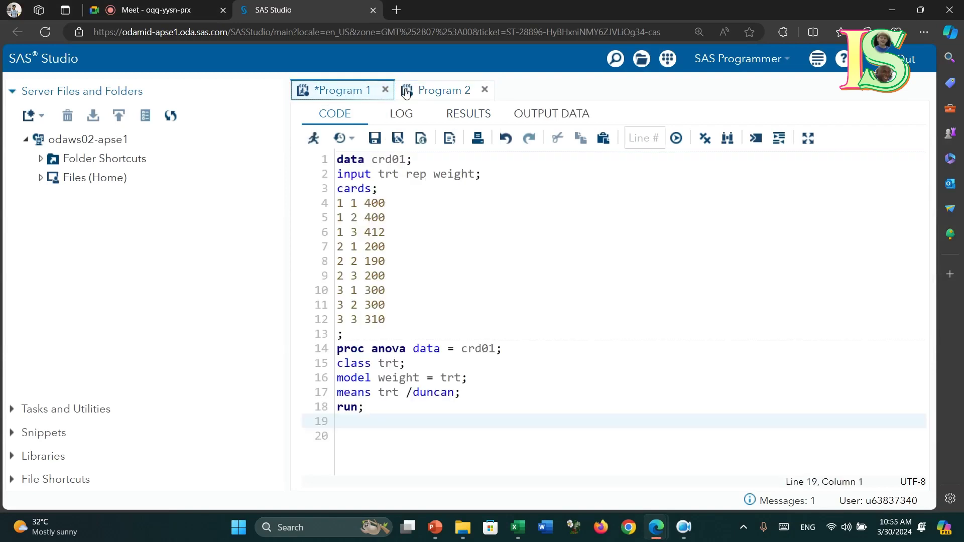
{"action": "left_click", "coordinate": [451, 92]}
{"action": "left_click", "coordinate": [338, 165]}
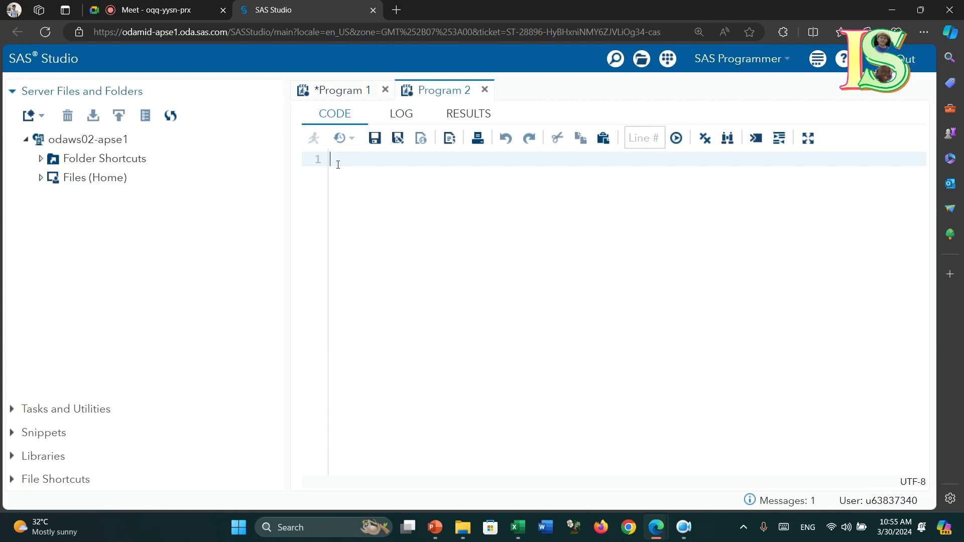
- Write the opening lines "data rcbd01;", "input trt blk weight;" and "card;" in the new program
{"action": "type", "text": "data "}
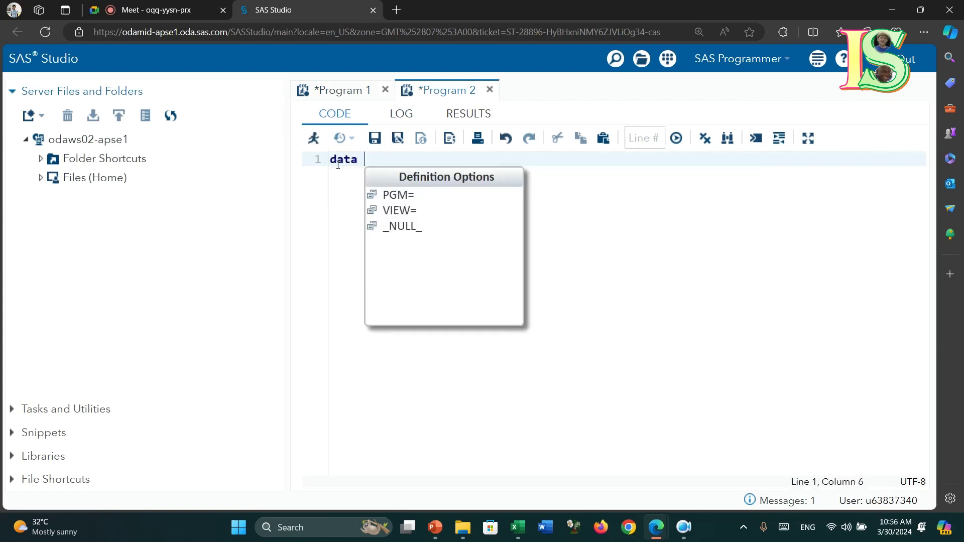
{"action": "type", "text": "rcbd01;"}
{"action": "key", "text": "Return"}
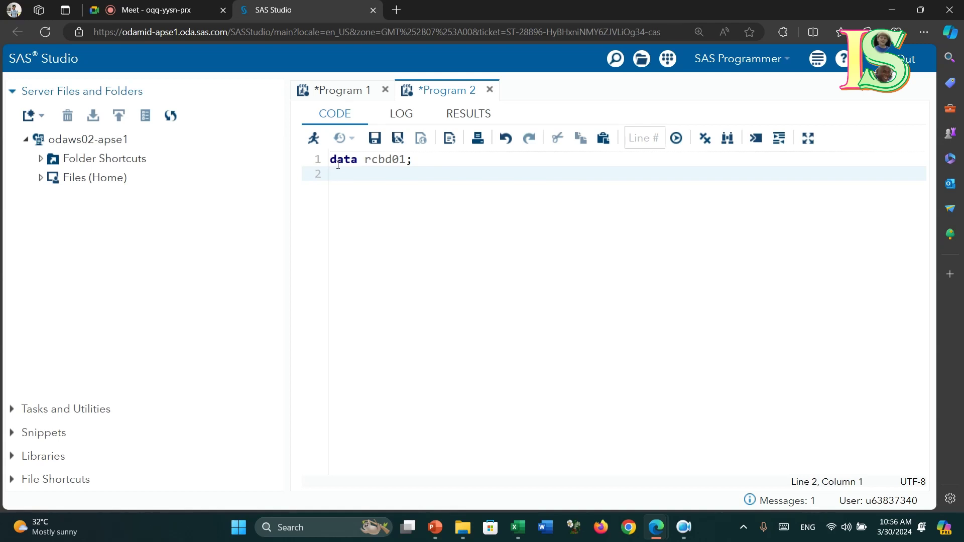
{"action": "type", "text": "input trt blk weight;"}
{"action": "key", "text": "Return"}
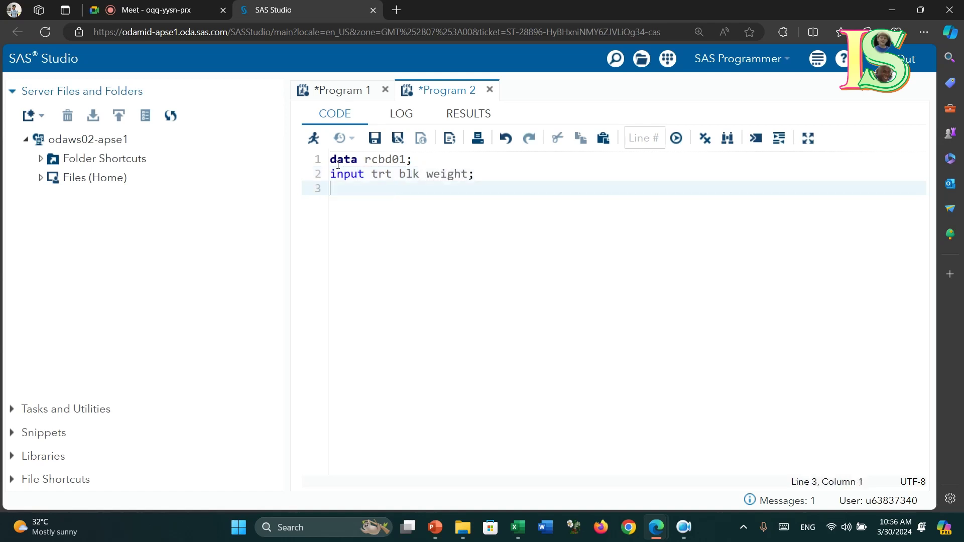
{"action": "type", "text": "card;"}
{"action": "key", "text": "Return"}
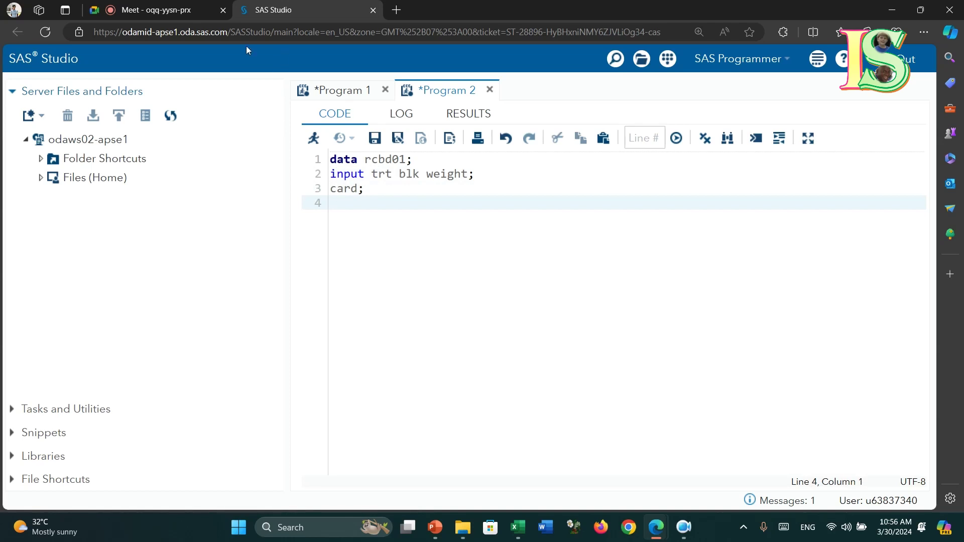
{"action": "left_click", "coordinate": [517, 527]}
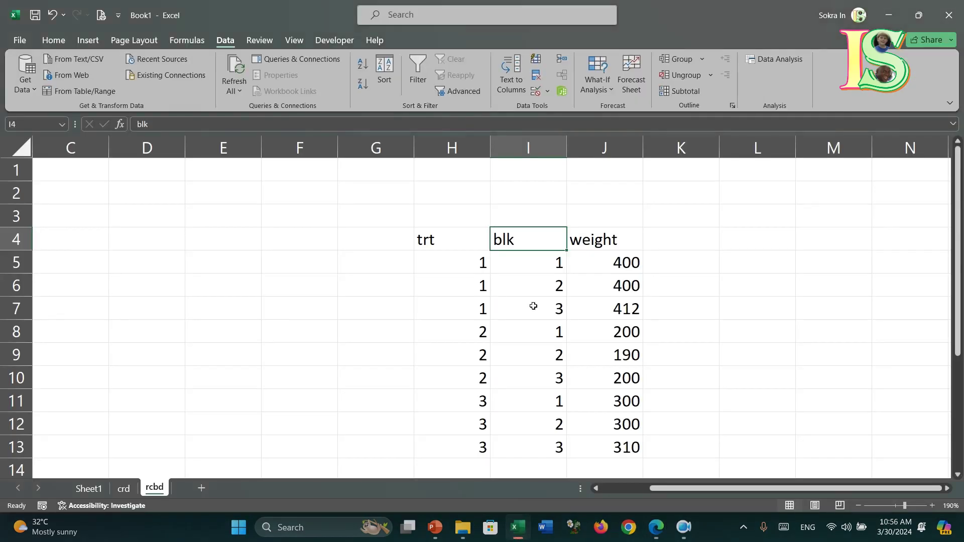
{"action": "left_click_drag", "start_coordinate": [458, 264], "coordinate": [605, 440]}
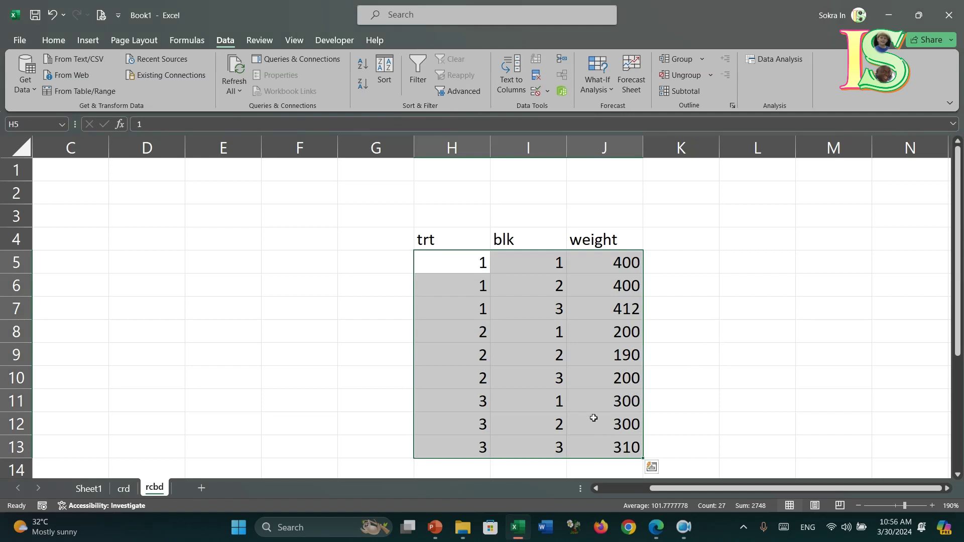
{"action": "left_click", "coordinate": [655, 530]}
{"action": "left_click", "coordinate": [585, 454]}
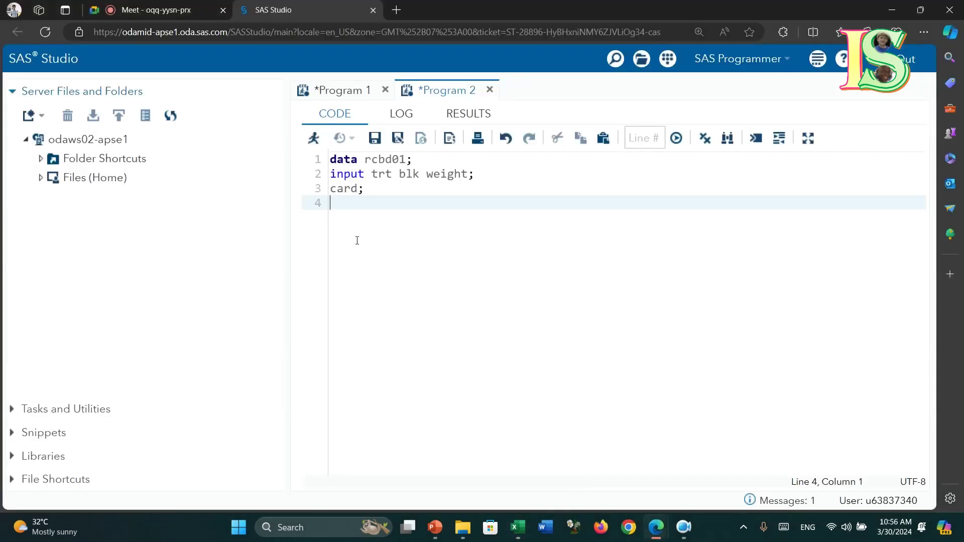
- Copy the data rows "1 1 400" through "3 3 310" from Program 1 into Program 2 below "card;" and end them with a semicolon line
{"action": "left_click", "coordinate": [354, 91]}
{"action": "left_click_drag", "start_coordinate": [340, 204], "coordinate": [391, 315]}
{"action": "key", "text": "ctrl+c"}
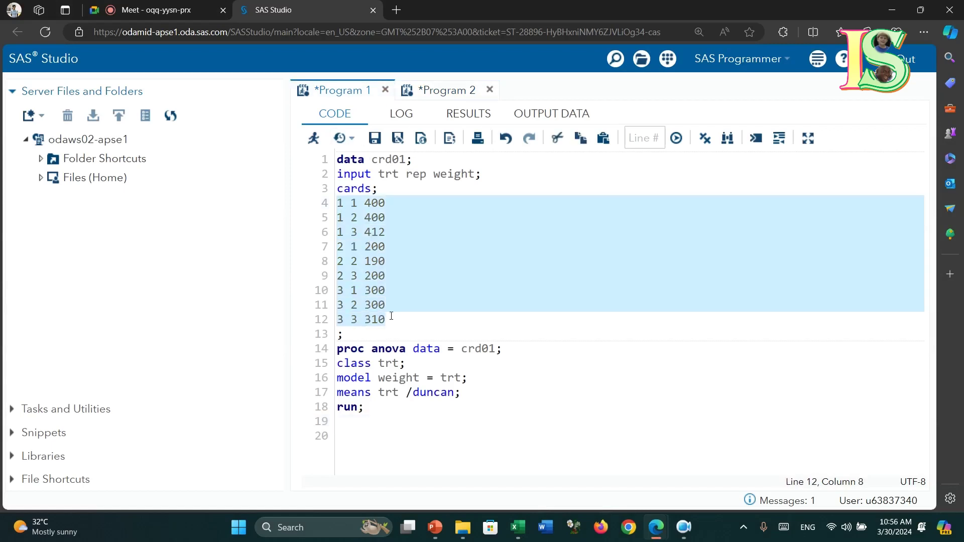
{"action": "left_click", "coordinate": [442, 91]}
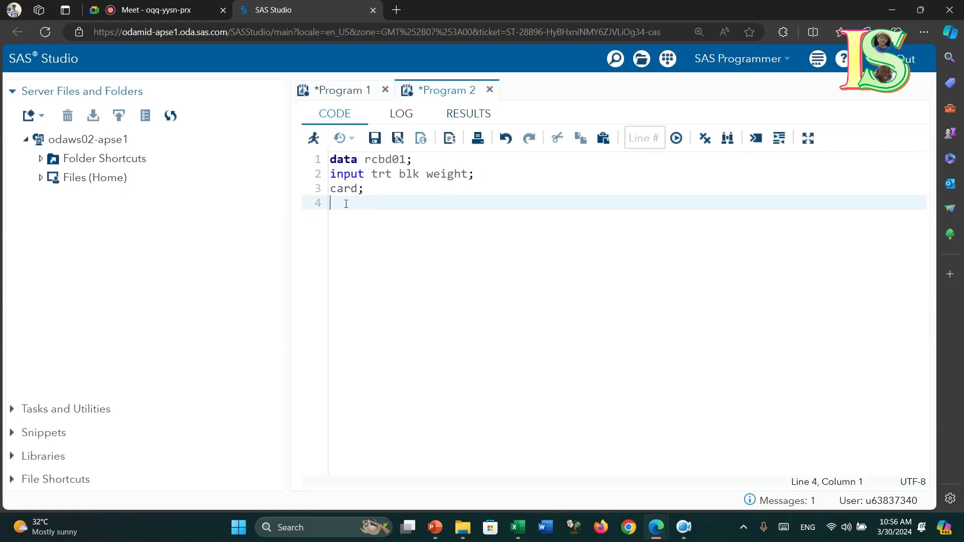
{"action": "key", "text": "ctrl+v"}
{"action": "key", "text": "Return"}
{"action": "type", "text": ";"}
- Start the analysis statement "proc anova data" on a new line below the data block's closing semicolon
{"action": "key", "text": "Return"}
{"action": "type", "text": "proc a"}
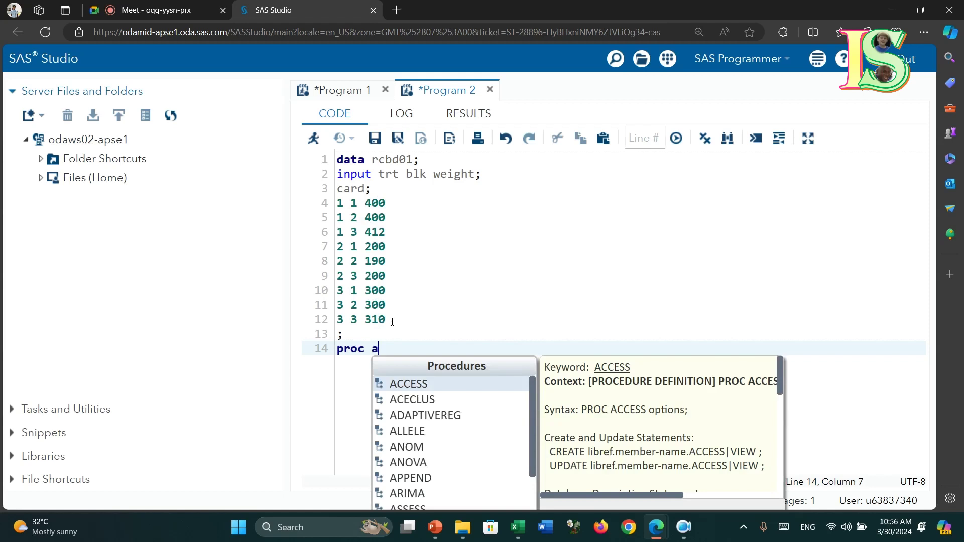
{"action": "type", "text": "nova dat"}
{"action": "key", "text": "BackSpace"}
{"action": "key", "text": "BackSpace"}
{"action": "key", "text": "BackSpace"}
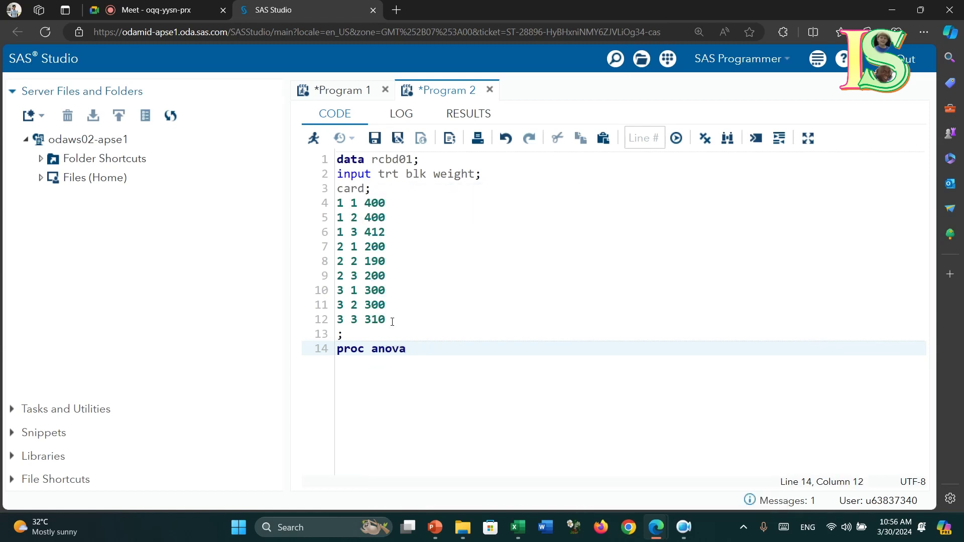
{"action": "type", "text": "data"}
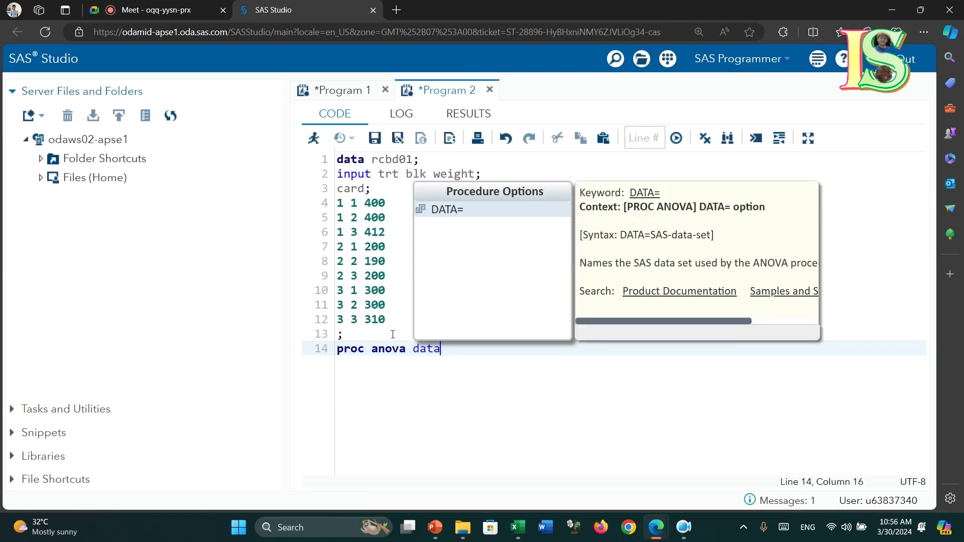